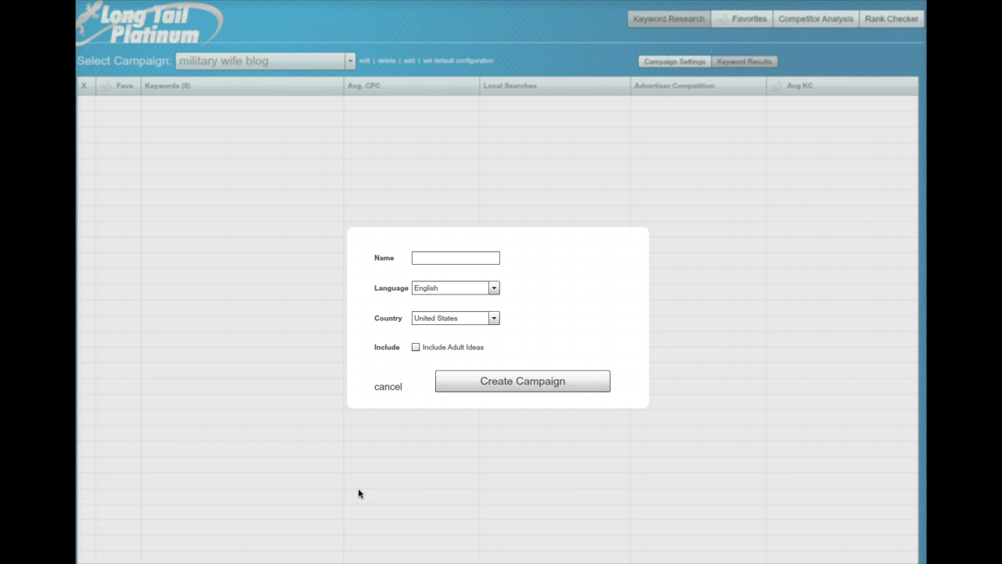
- Create a campaign named "arbonne international" with English as the language and United States as the country
click(425, 481)
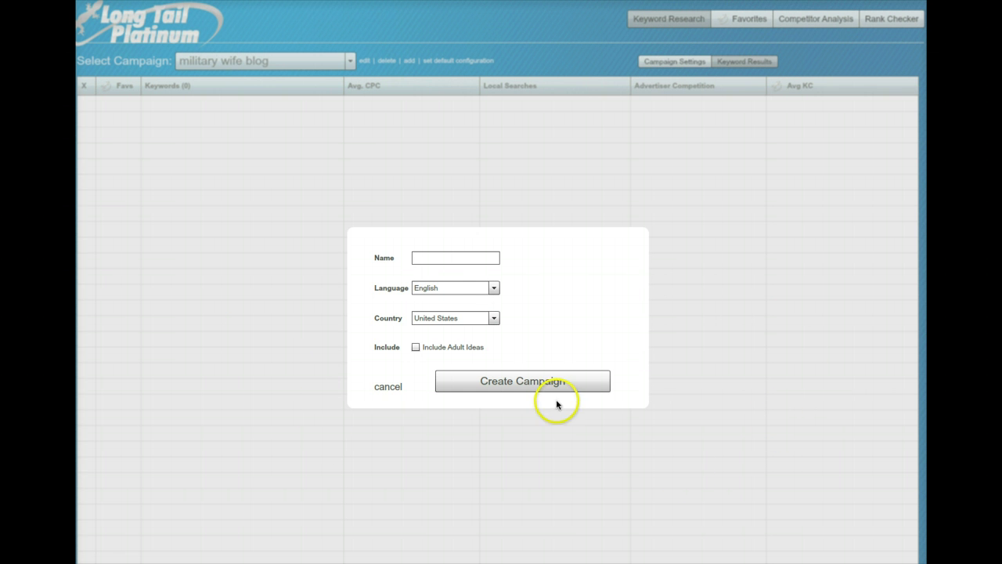
click(472, 257)
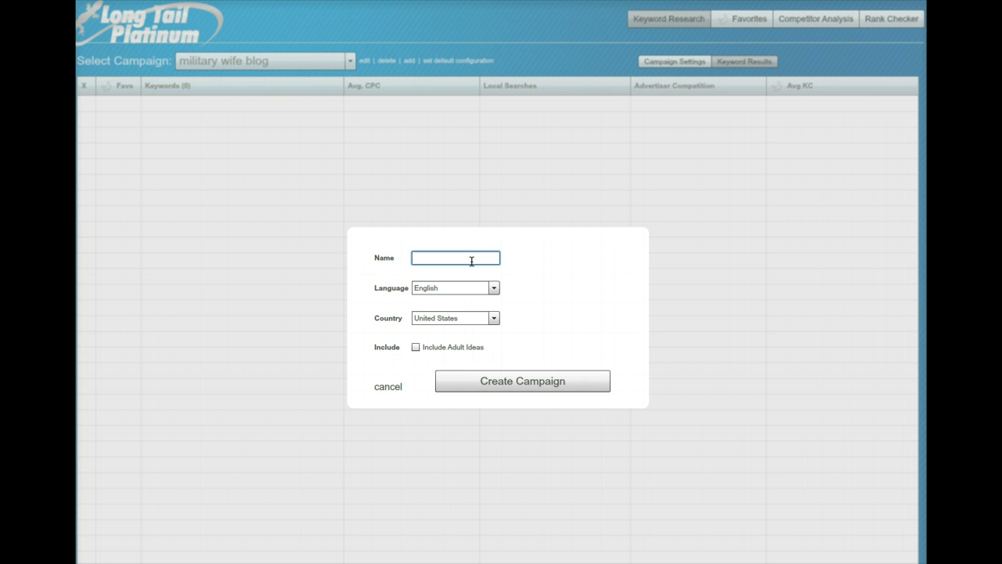
text(arbonne international)
click(523, 387)
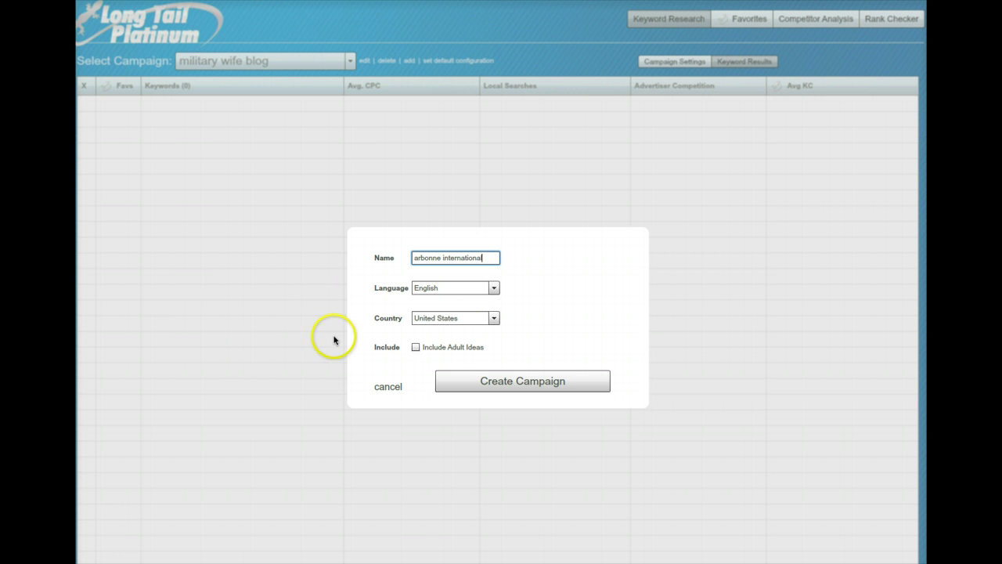
click(522, 381)
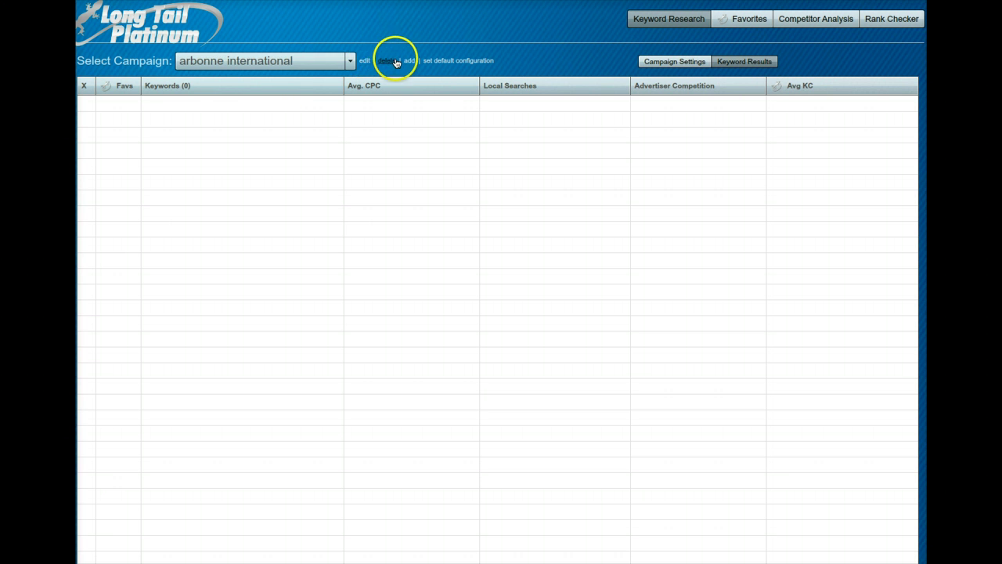
- Add "arbonne reviews" as a seed keyword in the campaign's settings
click(671, 61)
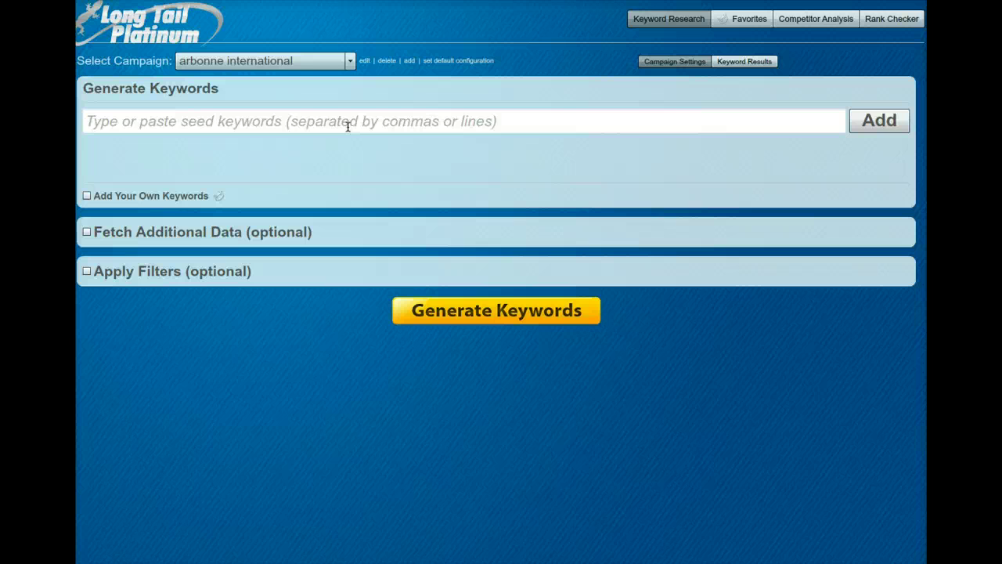
click(305, 123)
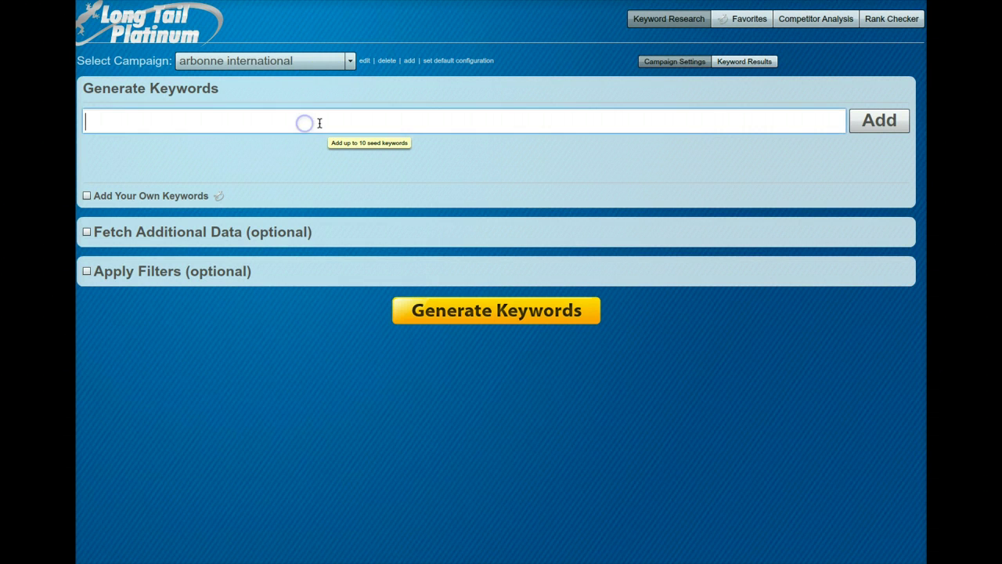
text(arbonne rev)
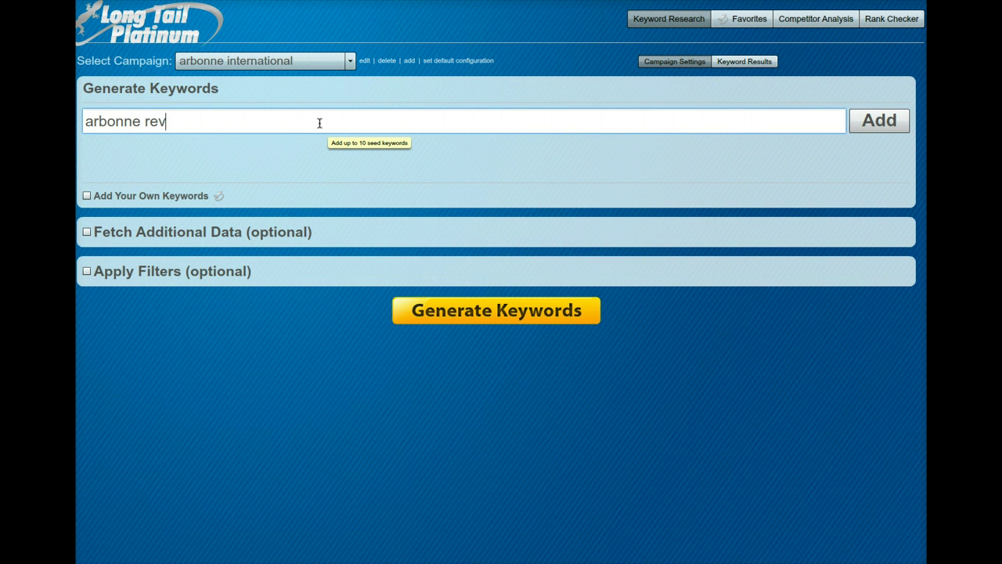
text(iews)
click(869, 121)
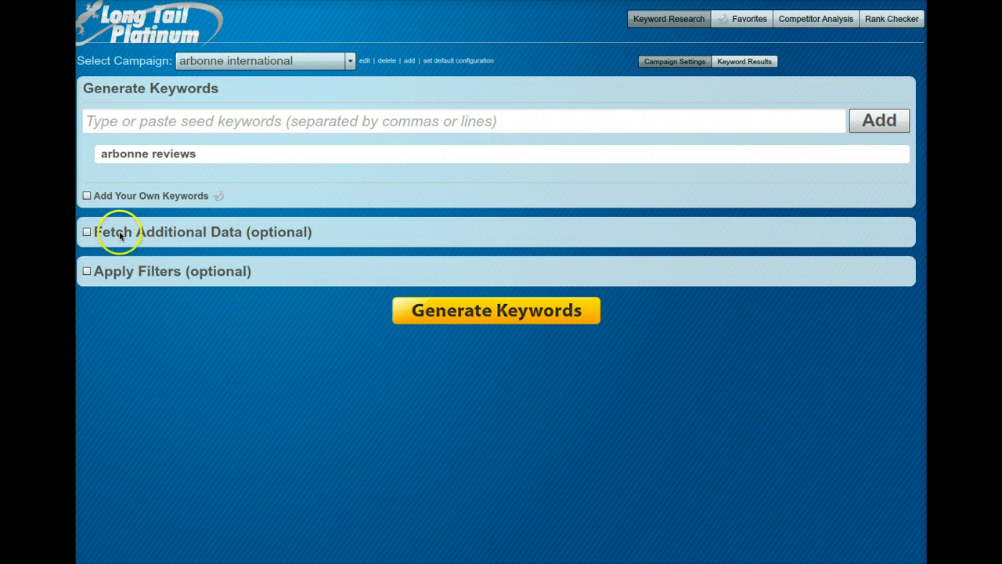
- Review the optional additional-data and filter choices for keyword generation, leaving both sections turned off
click(87, 232)
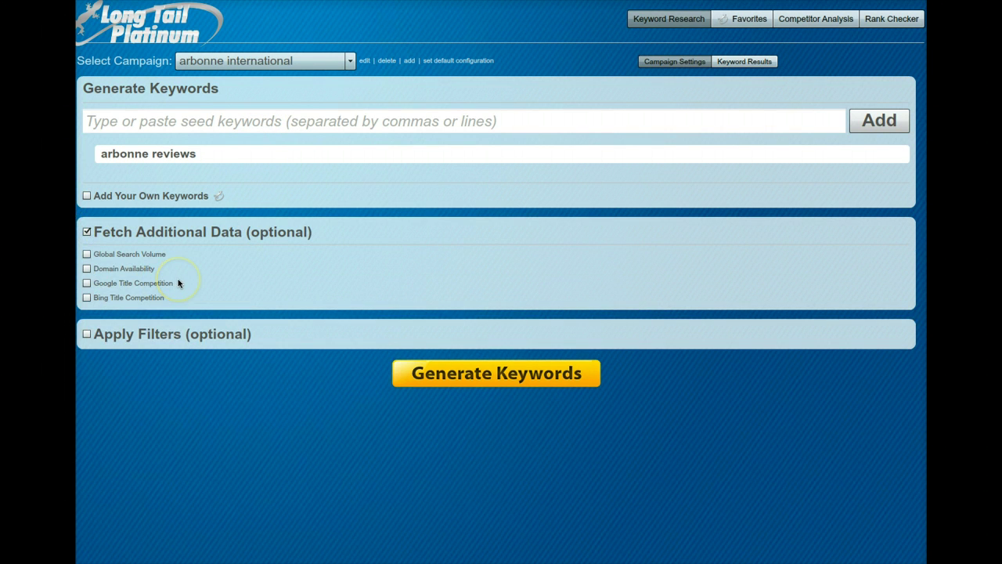
click(121, 259)
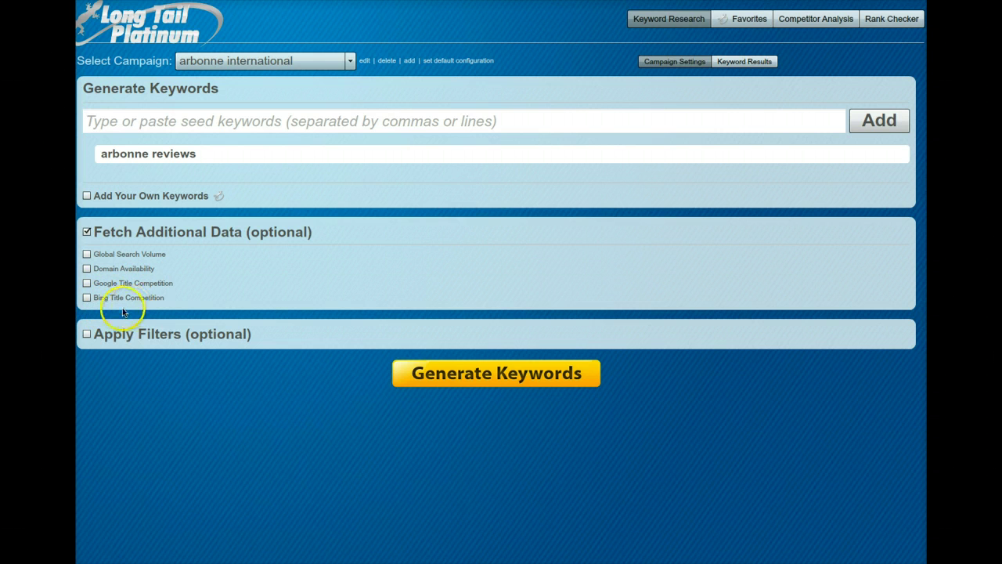
click(86, 334)
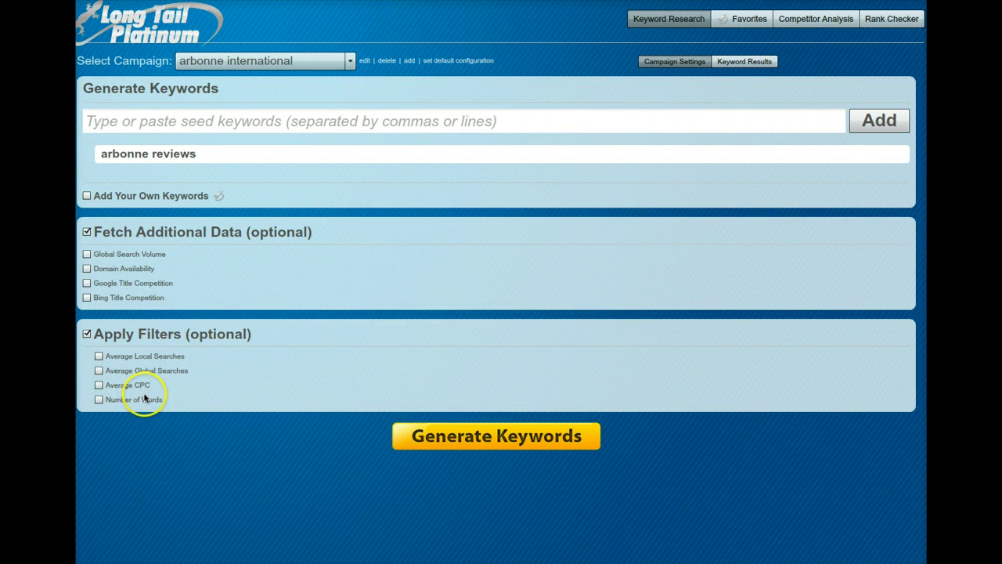
mouse_move(139, 401)
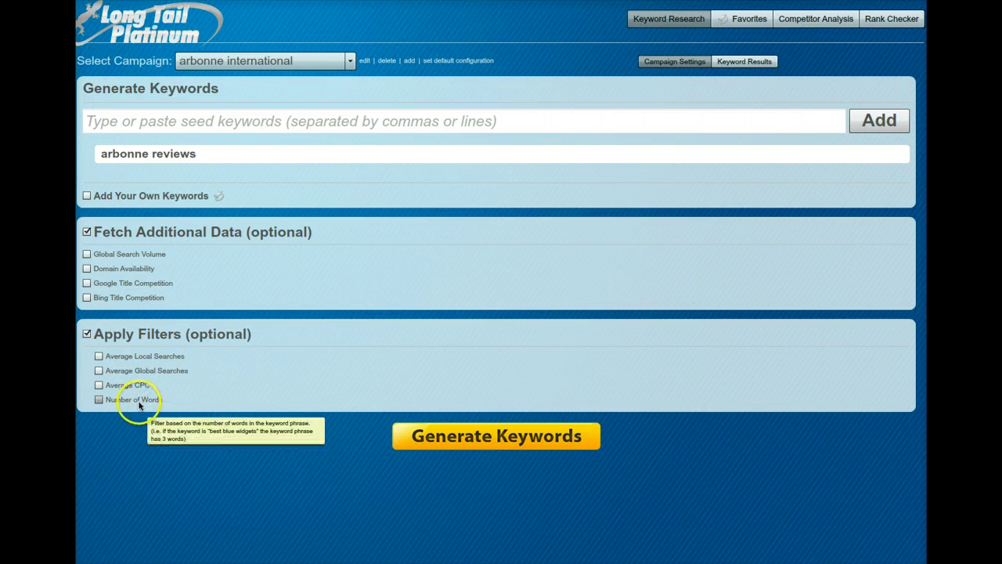
click(87, 334)
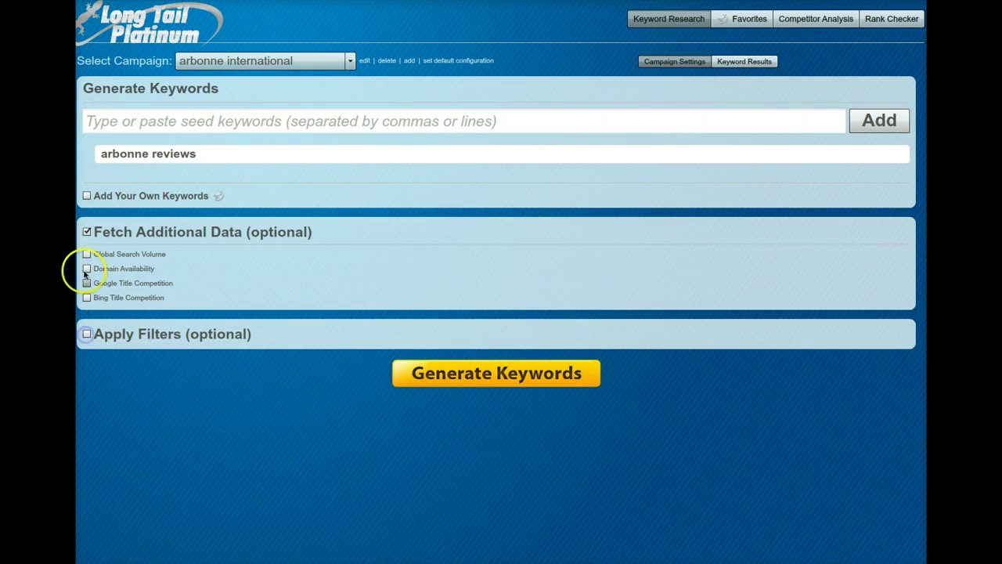
click(86, 231)
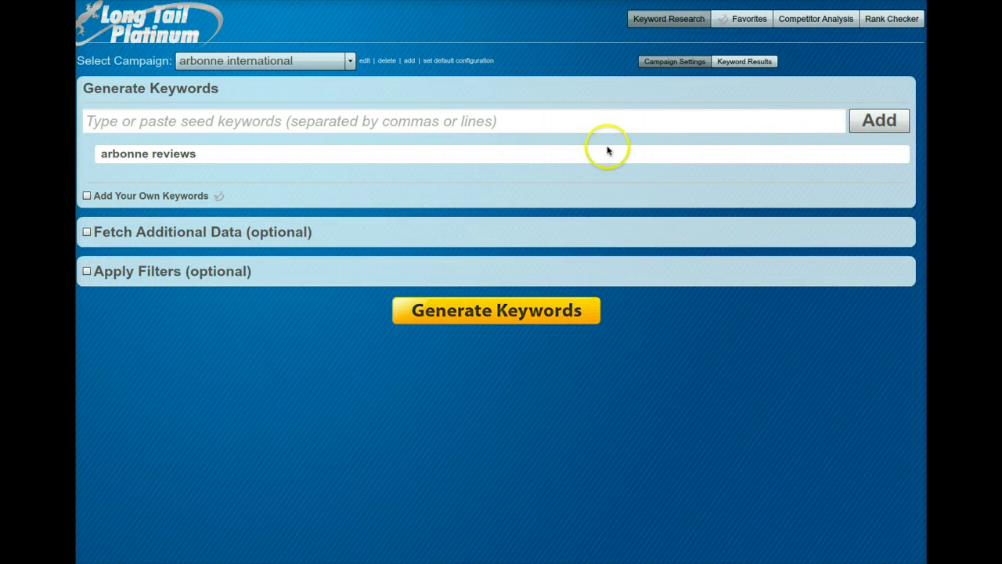
- Generate the campaign's keyword list from the seed keyword and review the result columns
click(465, 314)
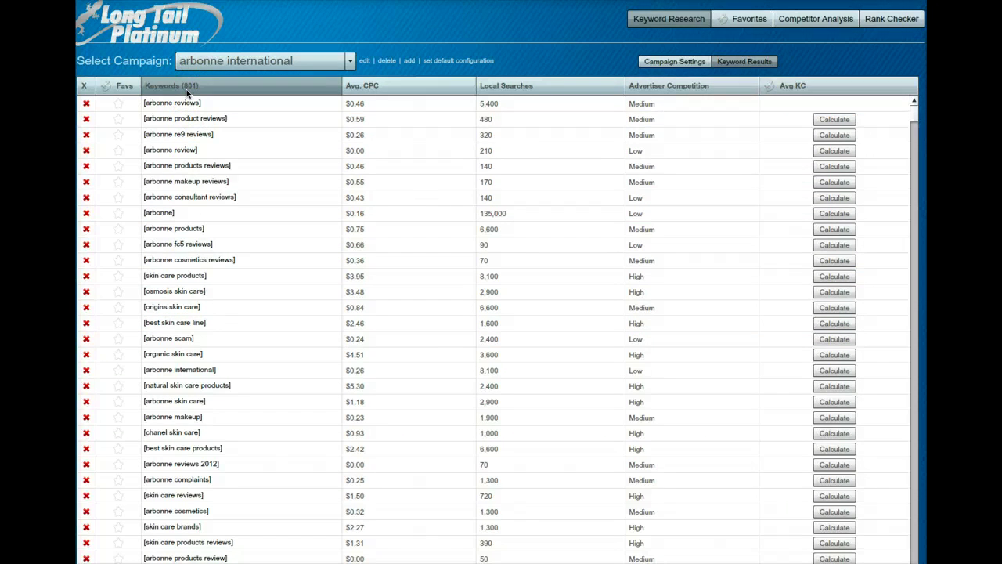
click(169, 119)
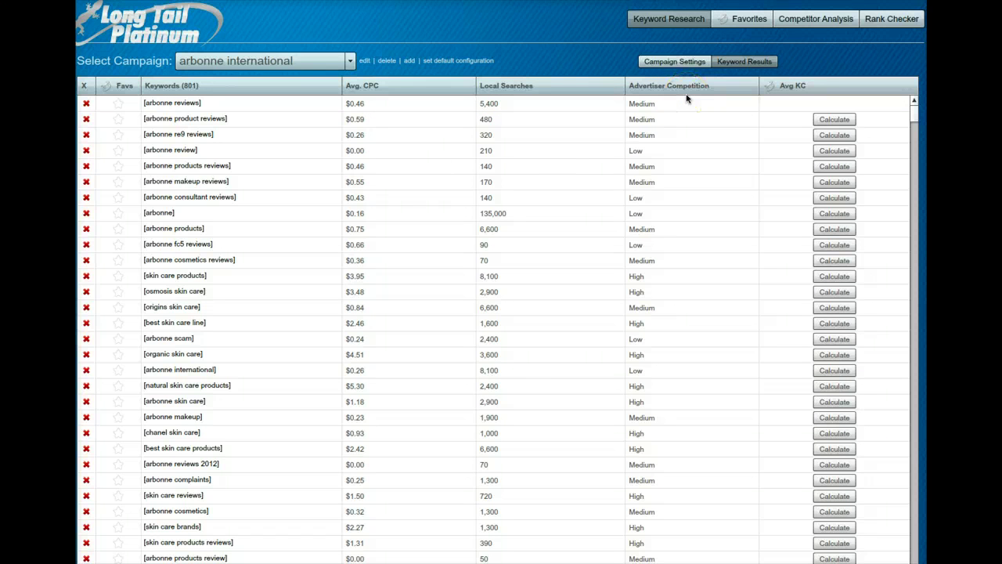
click(462, 103)
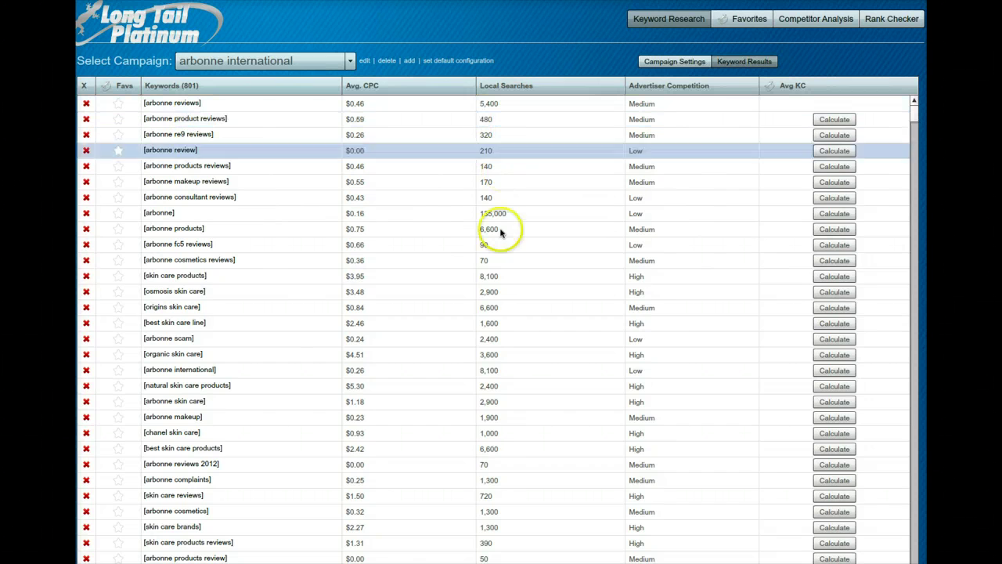
- Sort the keyword results by keyword name, switch the sorting to local searches, and look through the list
click(187, 87)
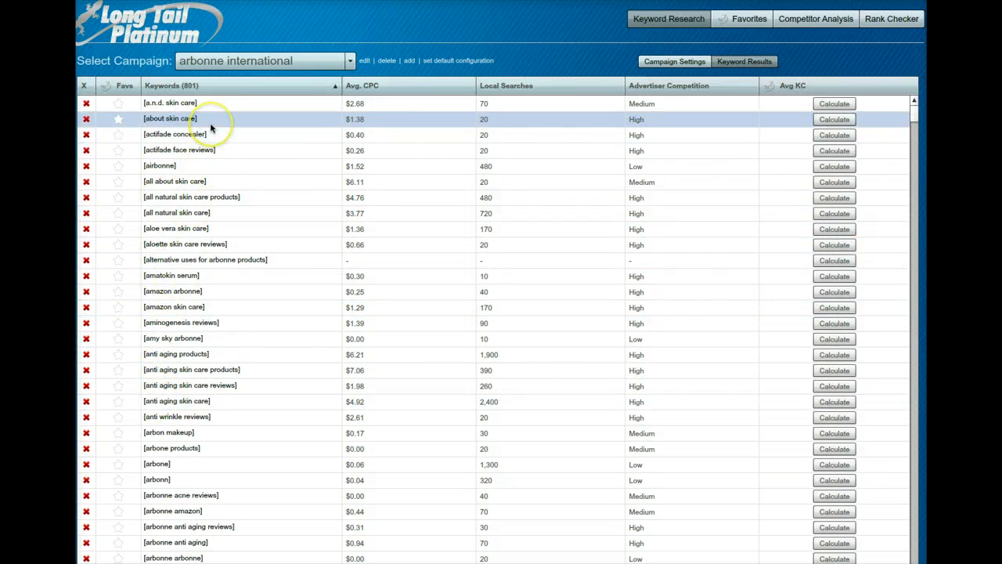
click(518, 86)
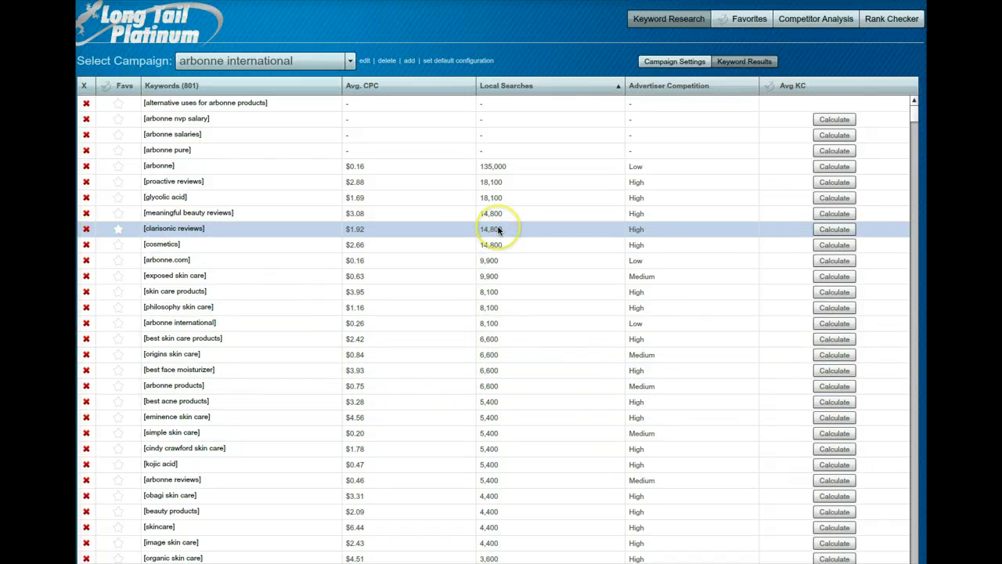
scroll(503, 271, down, 4)
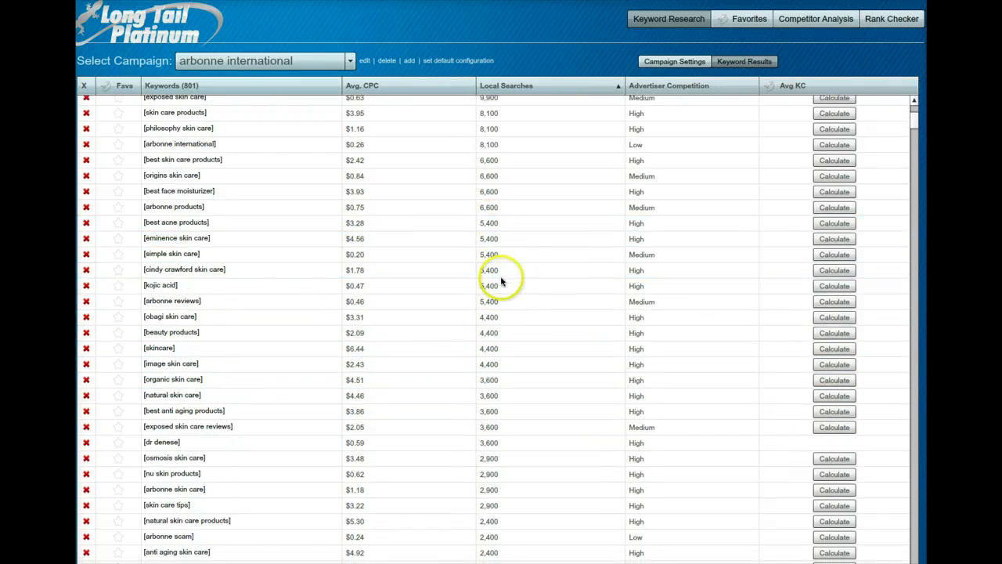
scroll(488, 225, down, 15)
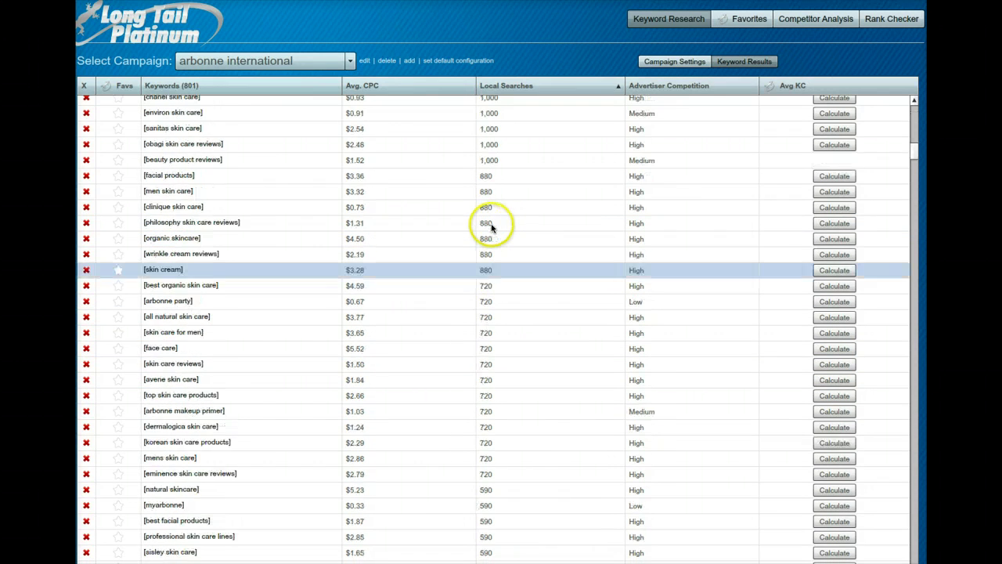
scroll(490, 227, up, 1)
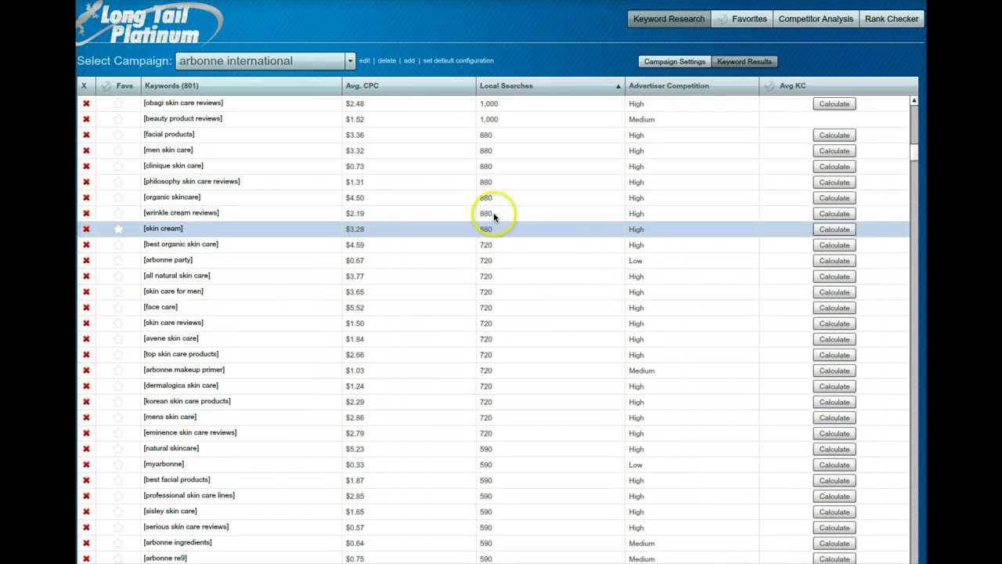
scroll(586, 122, up, 18)
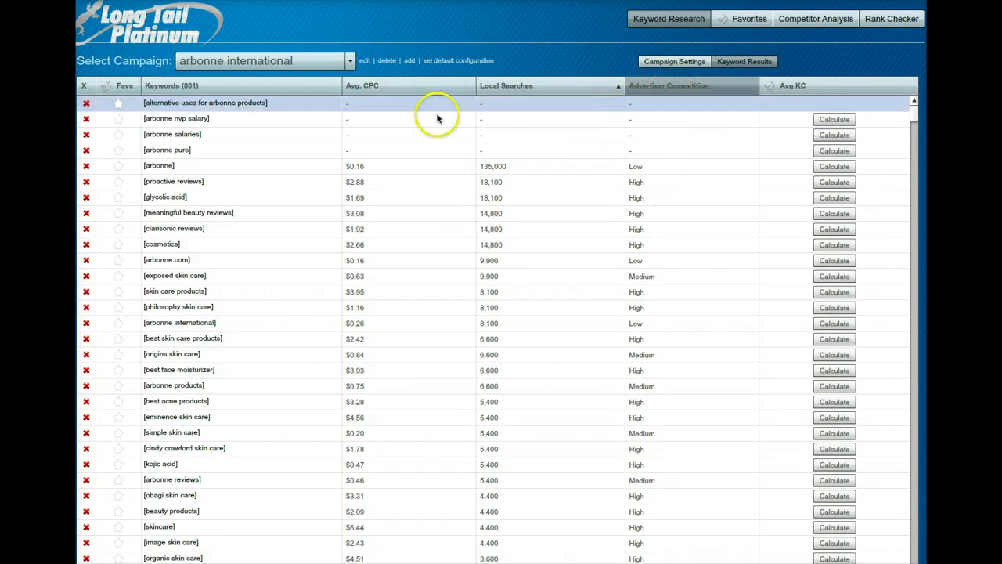
- Run a competitor analysis on the keyword "proactive reviews" and widen the URL column to examine the ranking pages' addresses
click(171, 183)
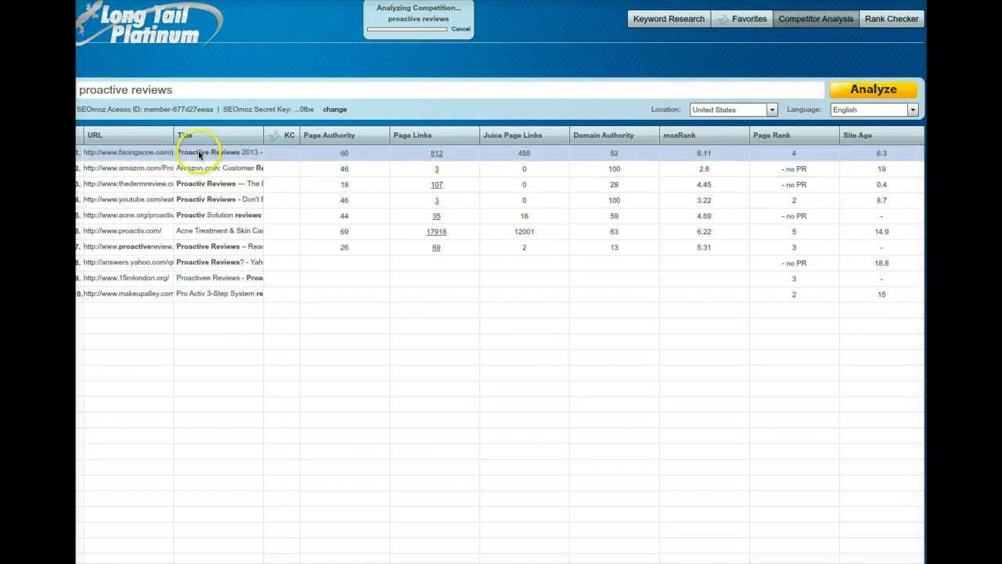
drag(174, 135, 298, 136)
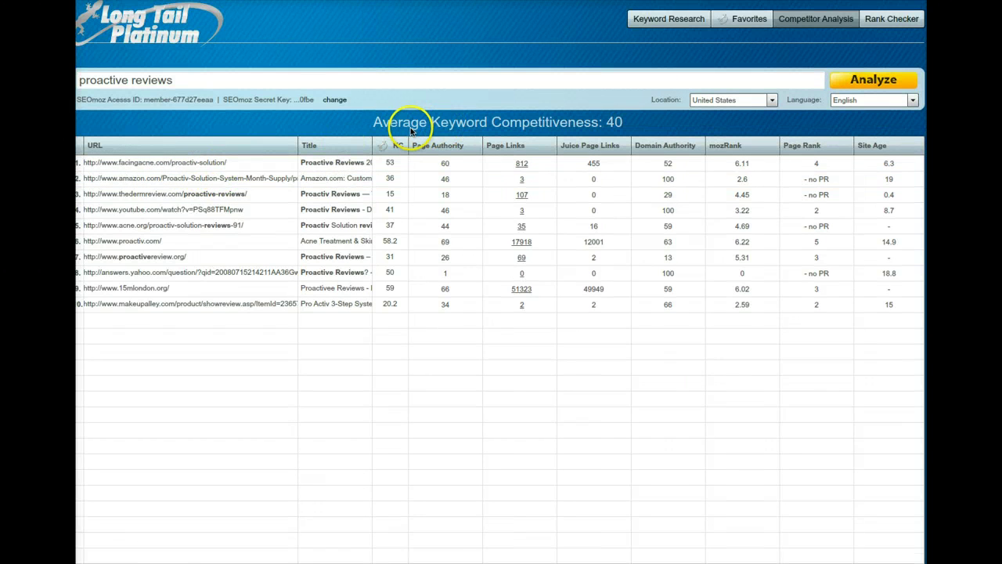
click(279, 162)
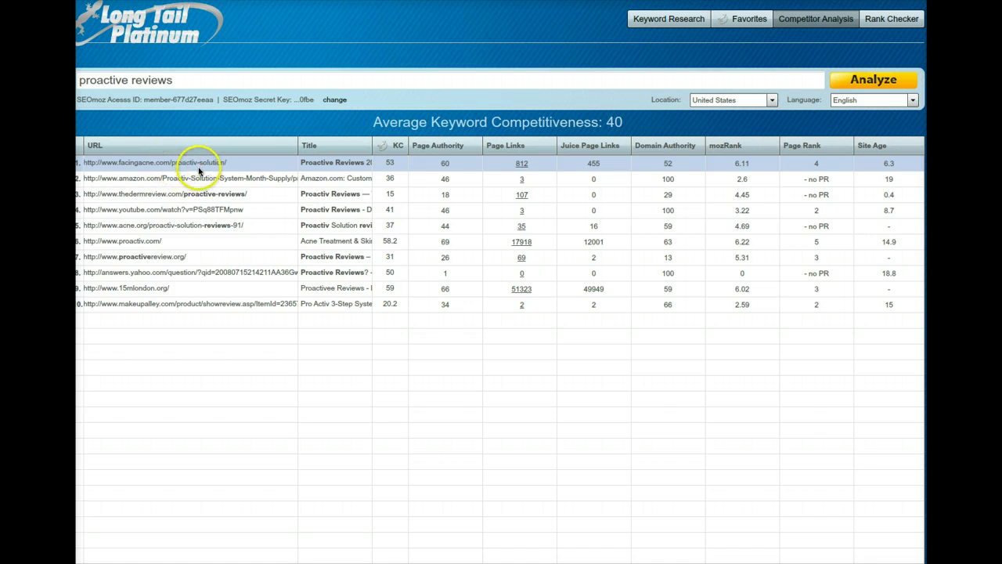
click(196, 194)
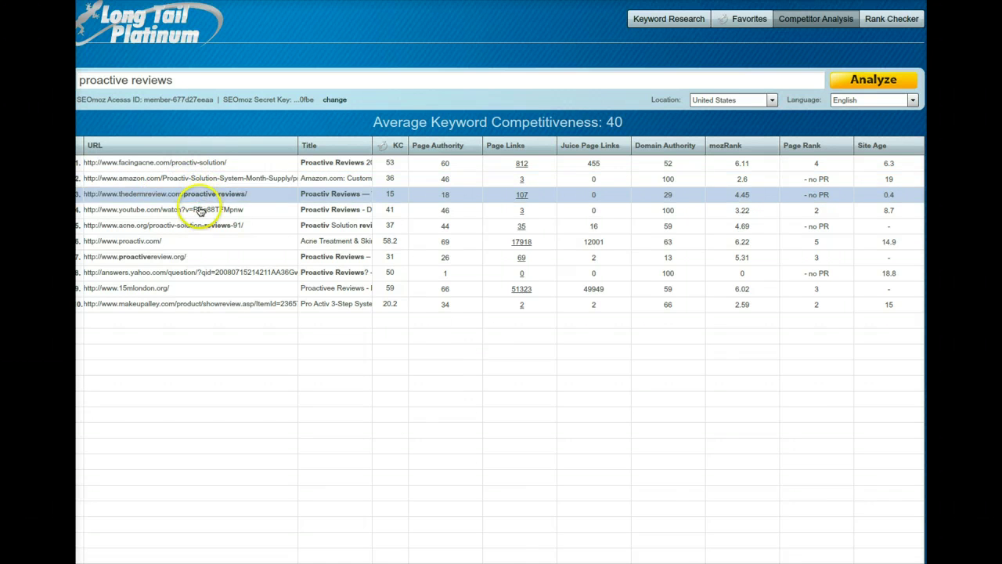
click(175, 225)
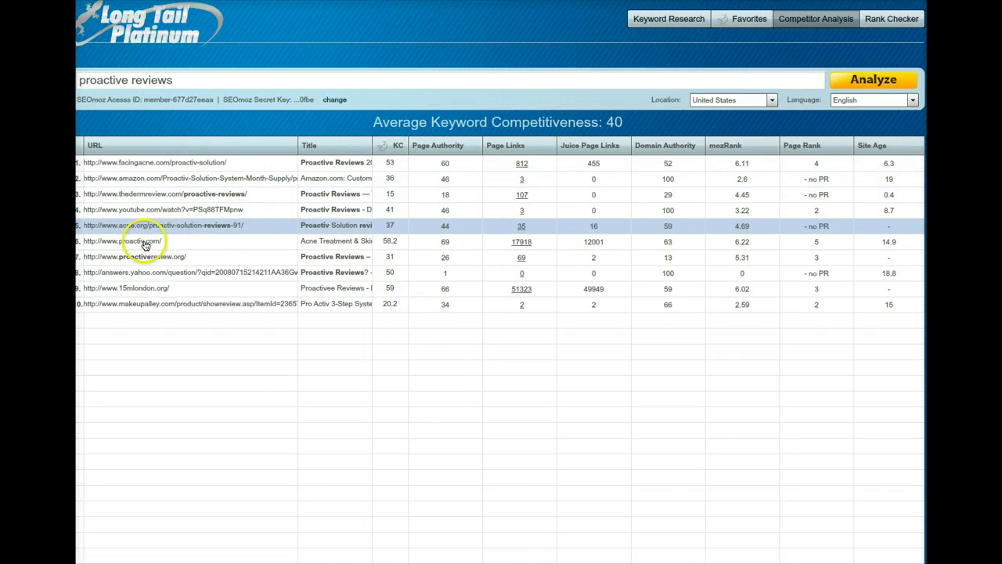
click(145, 242)
click(142, 257)
click(130, 245)
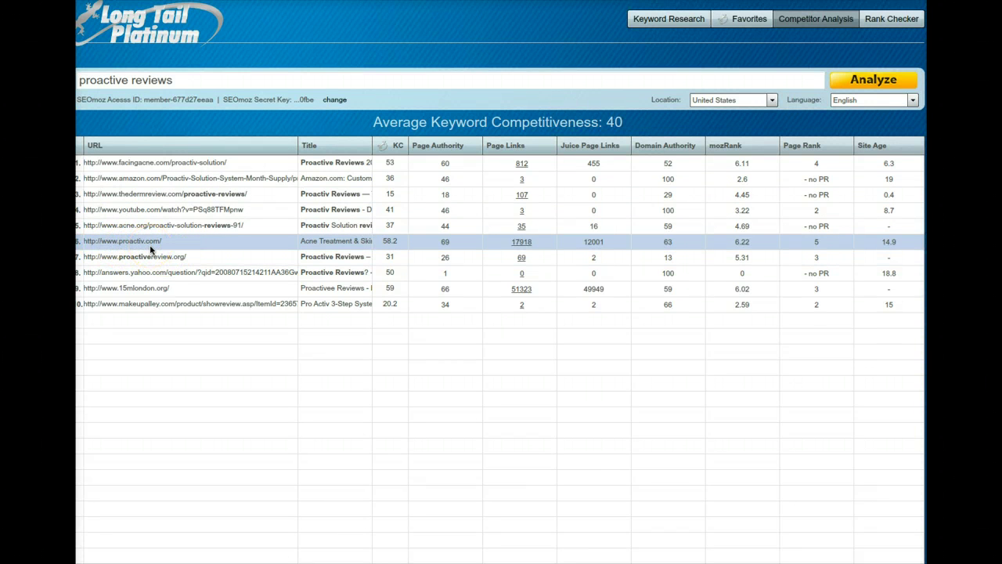
drag(151, 249, 139, 265)
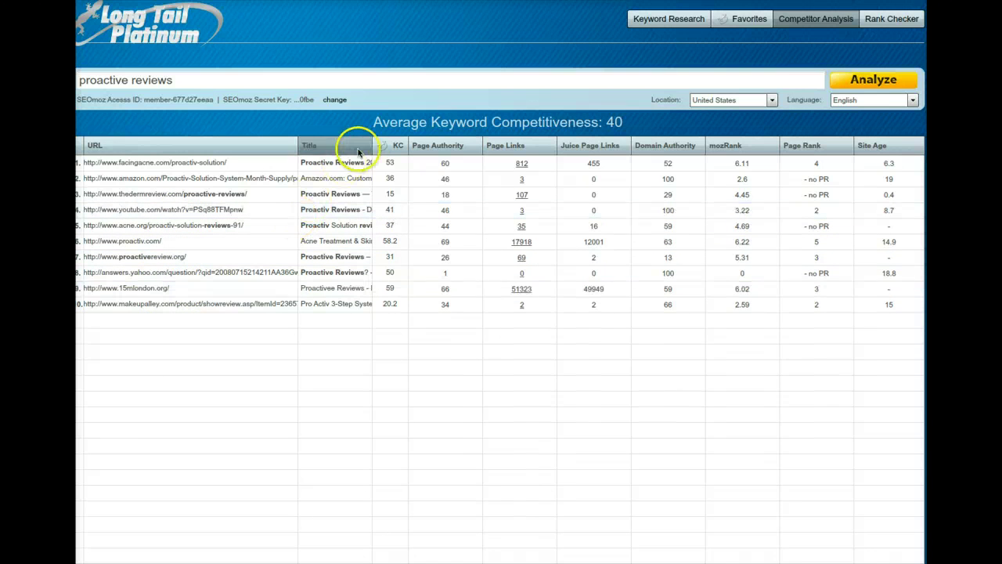
- Widen the Title column to show the full page titles, and examine the titles and page authority of the ranking pages
drag(373, 148, 528, 147)
click(382, 164)
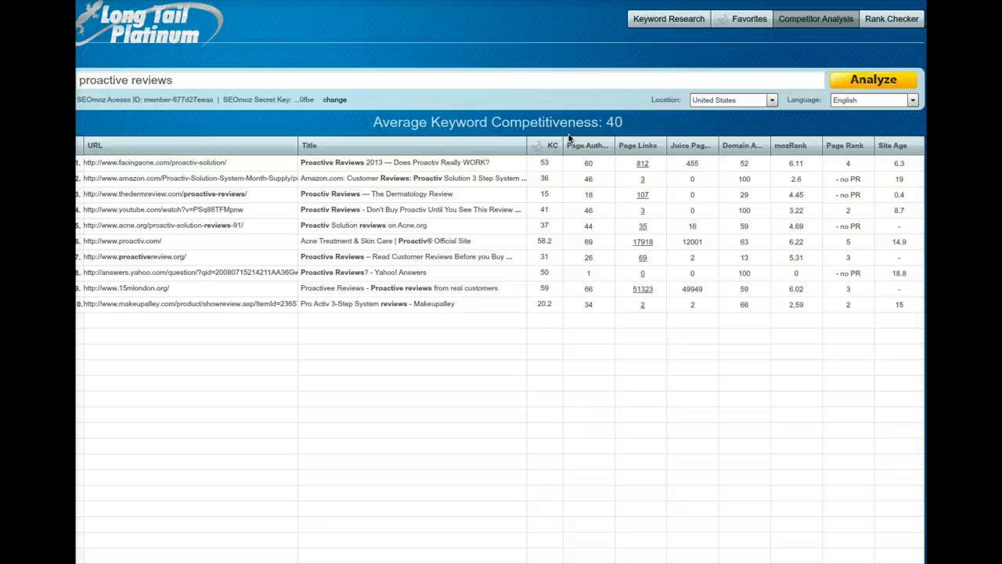
click(500, 207)
click(595, 164)
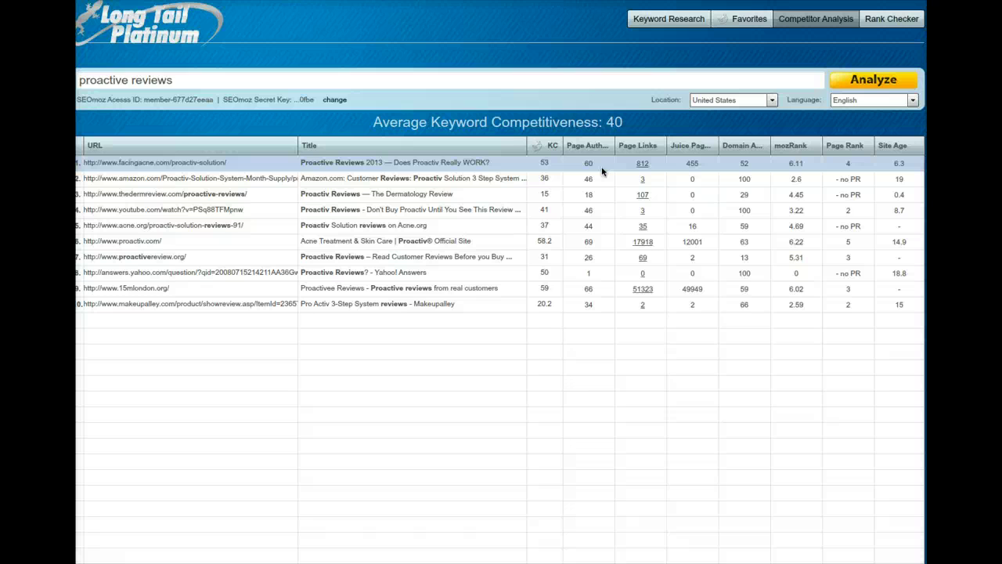
click(549, 140)
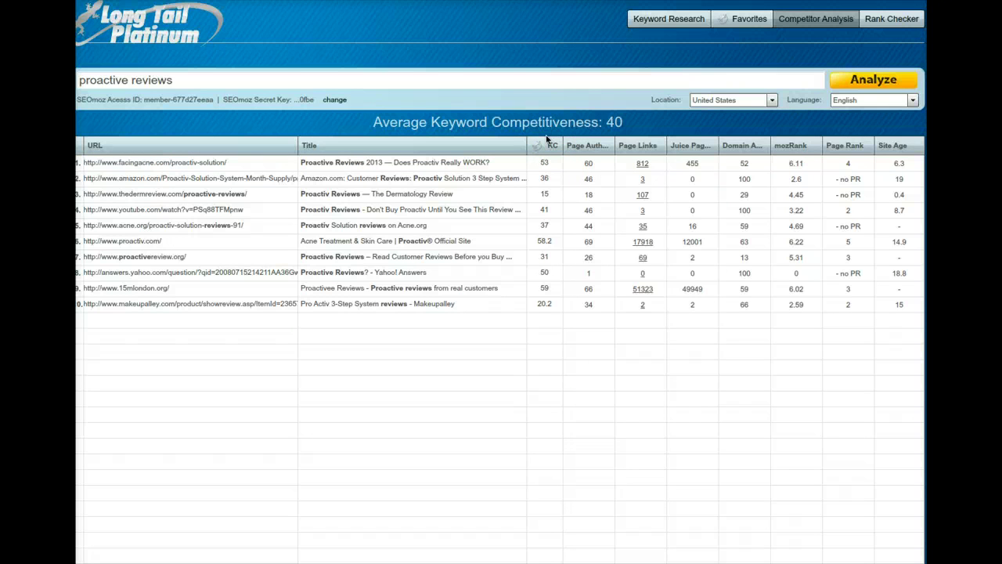
- Examine the page link counts and widen the Juice Page Links column slightly
click(613, 136)
mouse_move(637, 149)
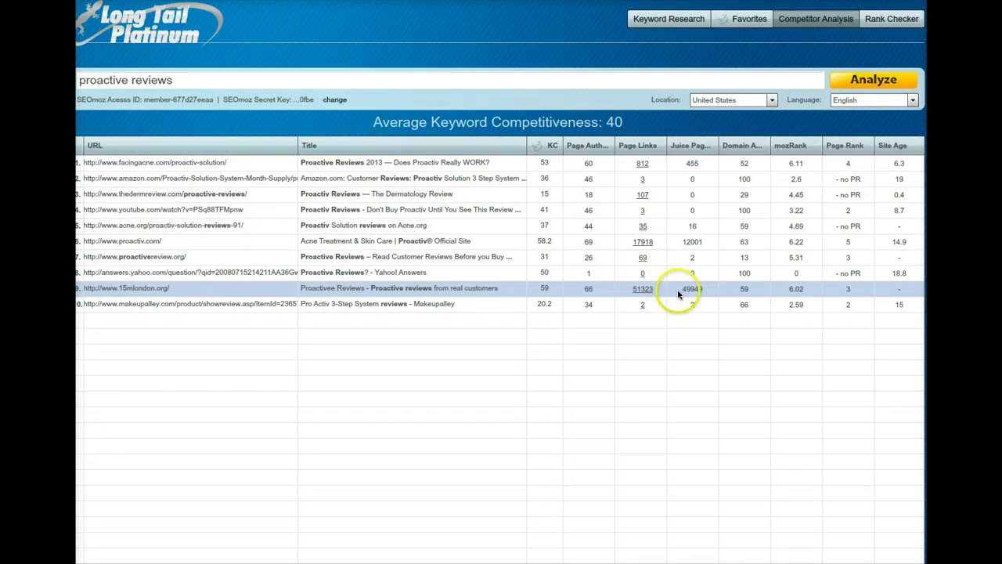
mouse_move(718, 144)
mouse_down()
mouse_move(745, 144)
mouse_move(734, 145)
mouse_up()
click(710, 147)
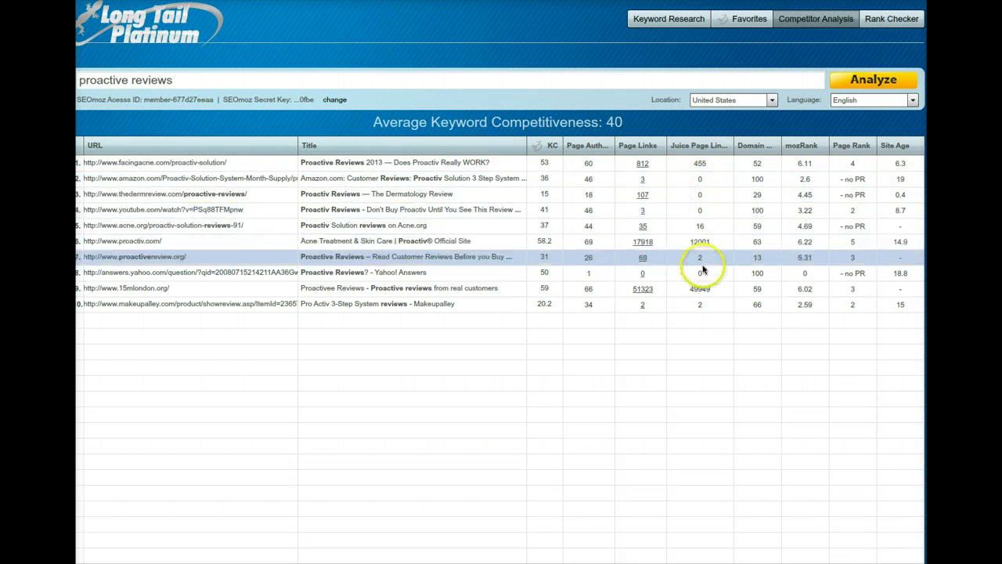
- Examine the ranking pages' domain authority, mozRank, page rank and site age, widening the Domain Authority column for reading and narrowing it again
click(723, 193)
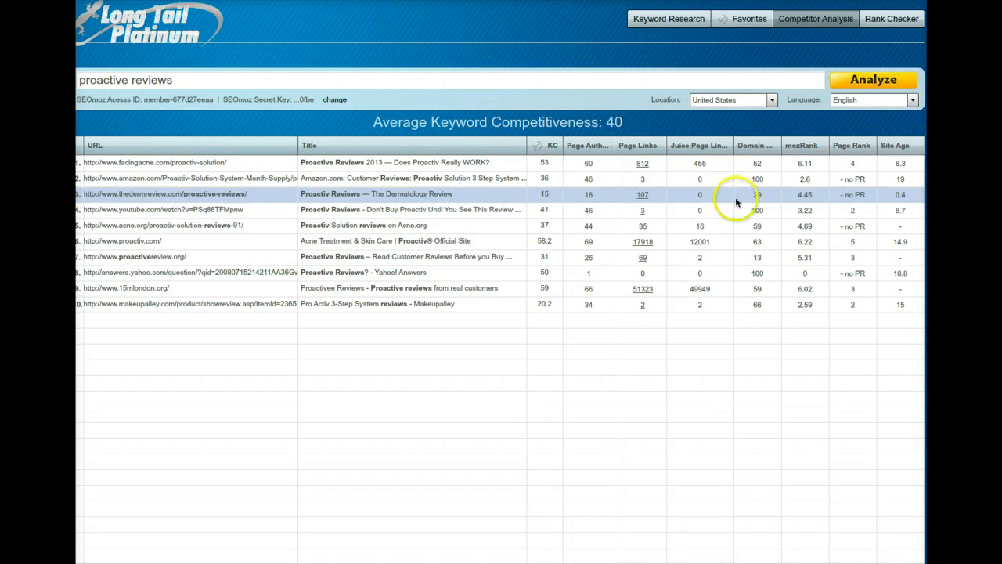
double_click(781, 146)
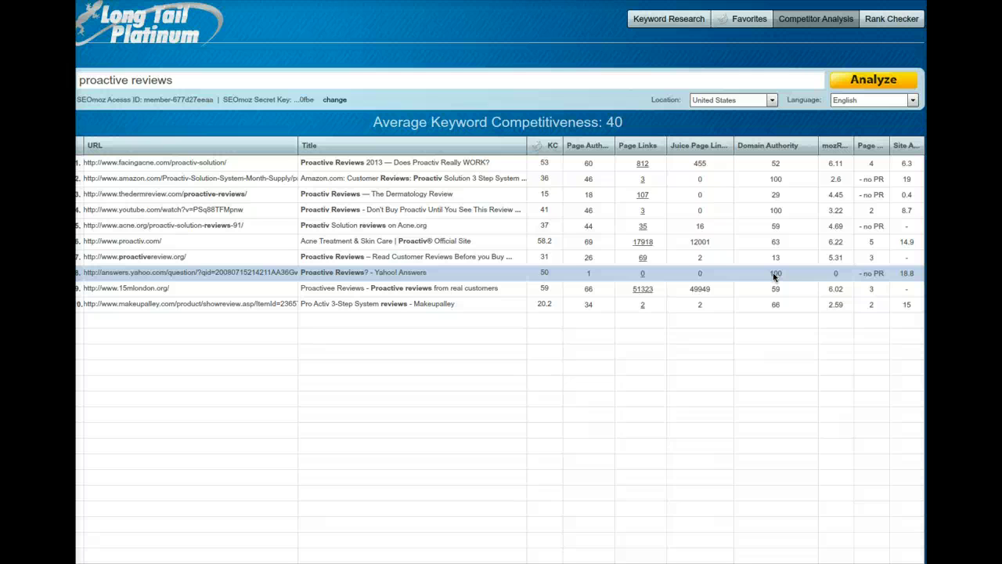
click(772, 226)
click(768, 212)
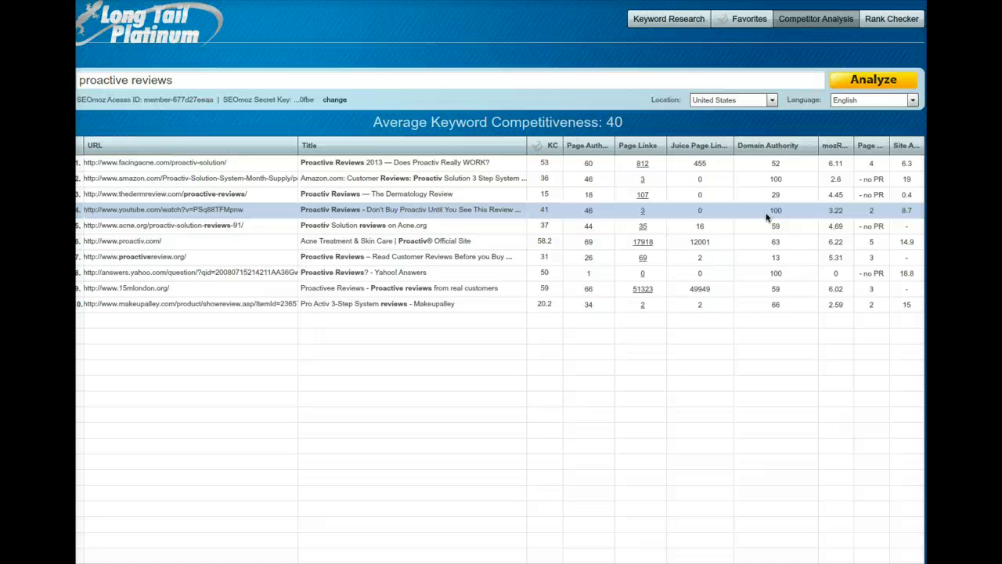
drag(819, 146, 754, 153)
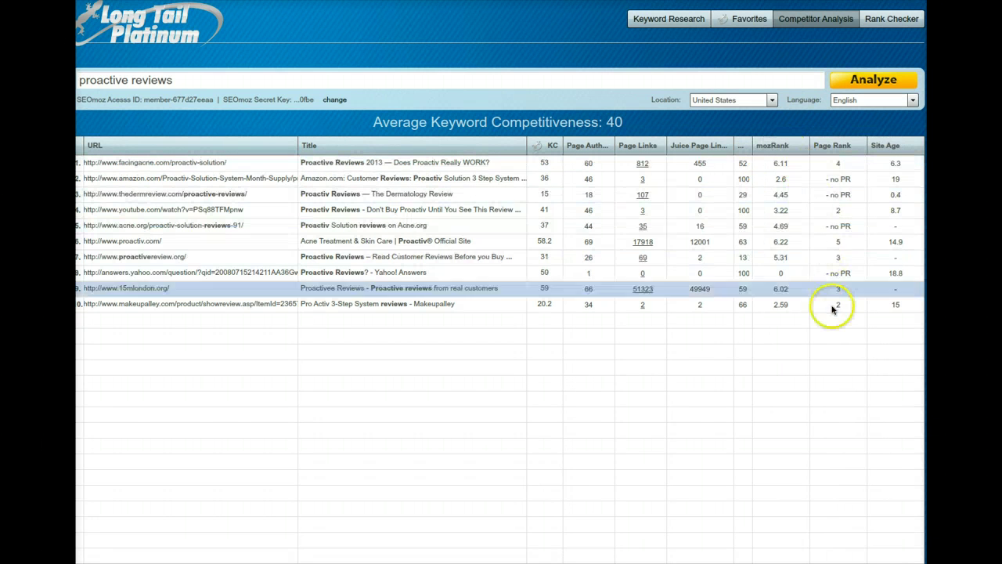
mouse_move(836, 151)
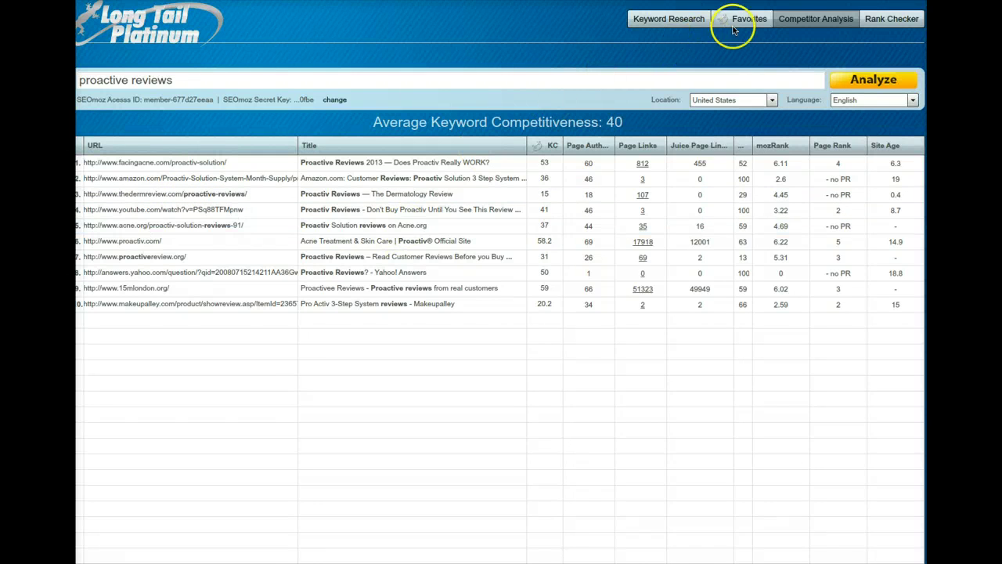
- In the campaign's keyword results, calculate the average KC for arbonne international, best acne products, eminence skin care, simple skin care and cindy crawford skin care
click(658, 24)
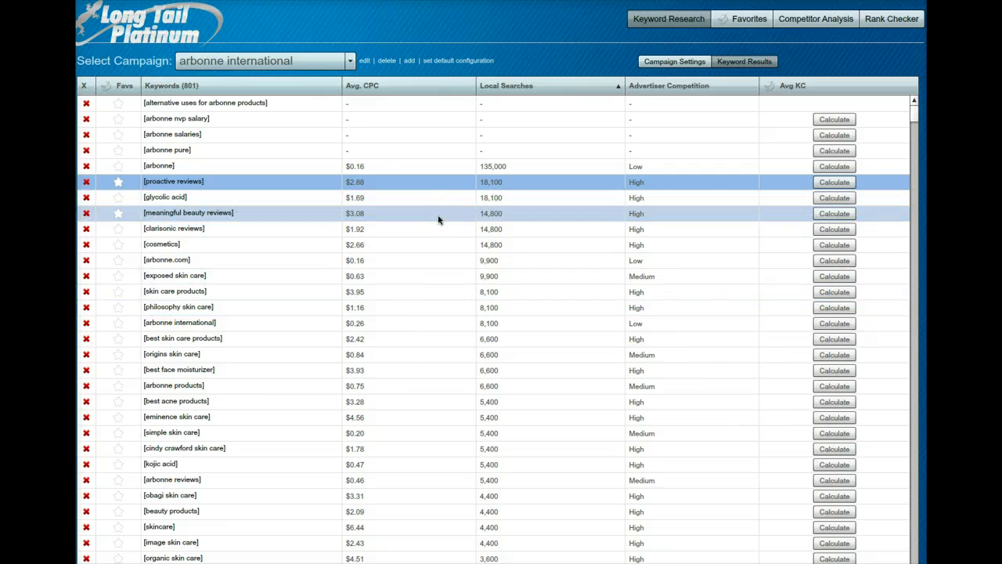
click(835, 186)
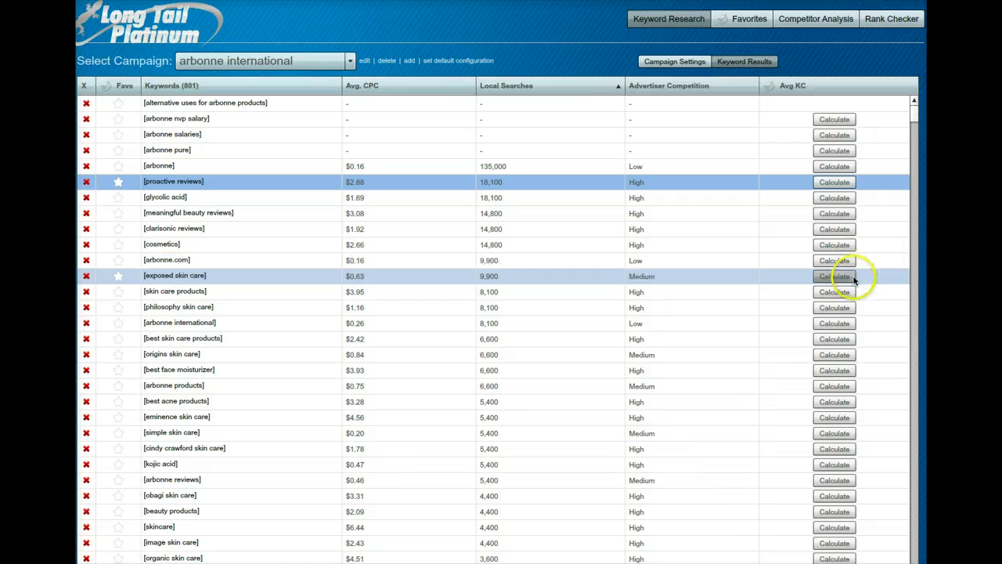
click(839, 324)
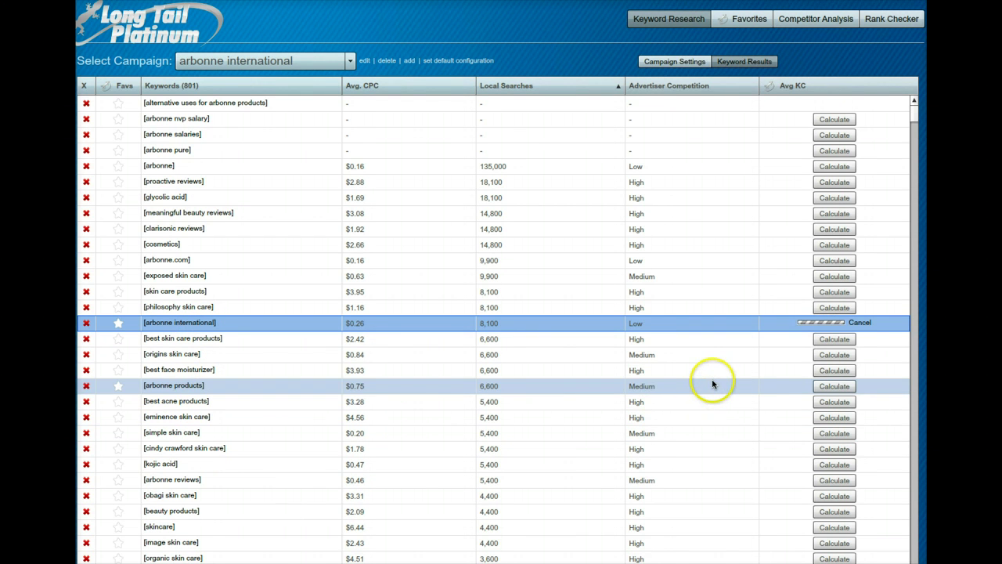
click(832, 403)
click(834, 418)
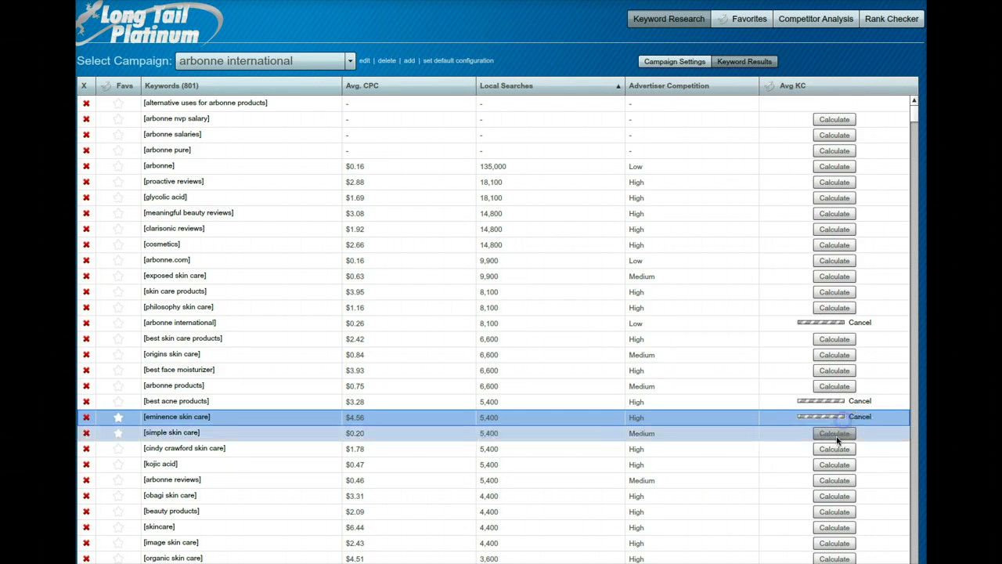
click(835, 436)
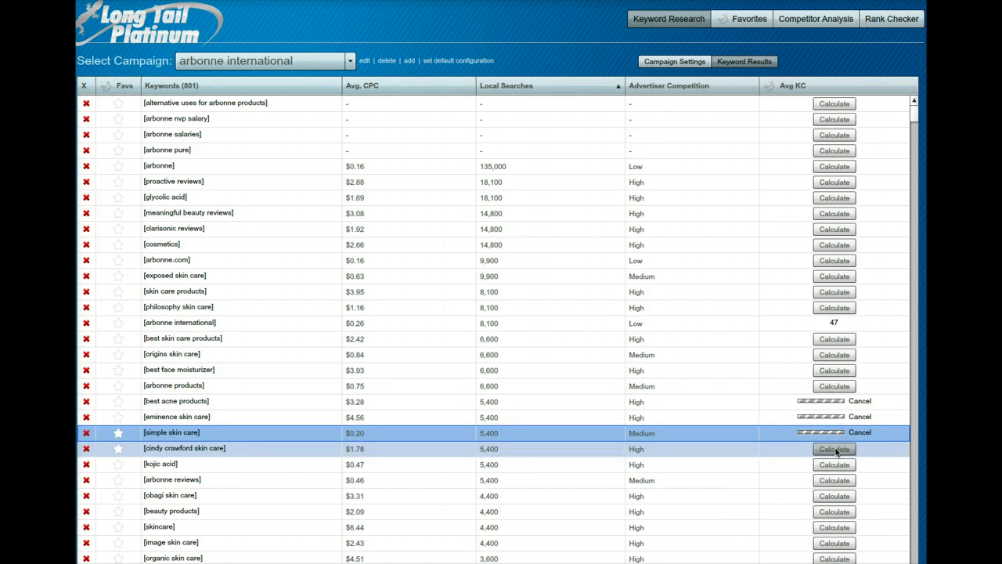
click(835, 449)
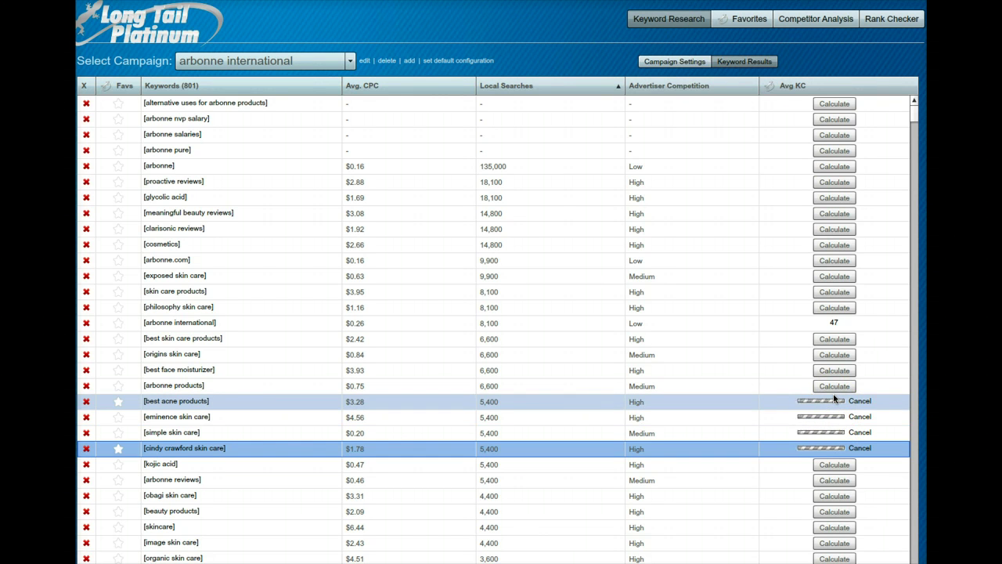
- Calculate the average KC for "organic skin care" and compare the competitiveness scores of the calculated keywords
scroll(836, 512, down, 1)
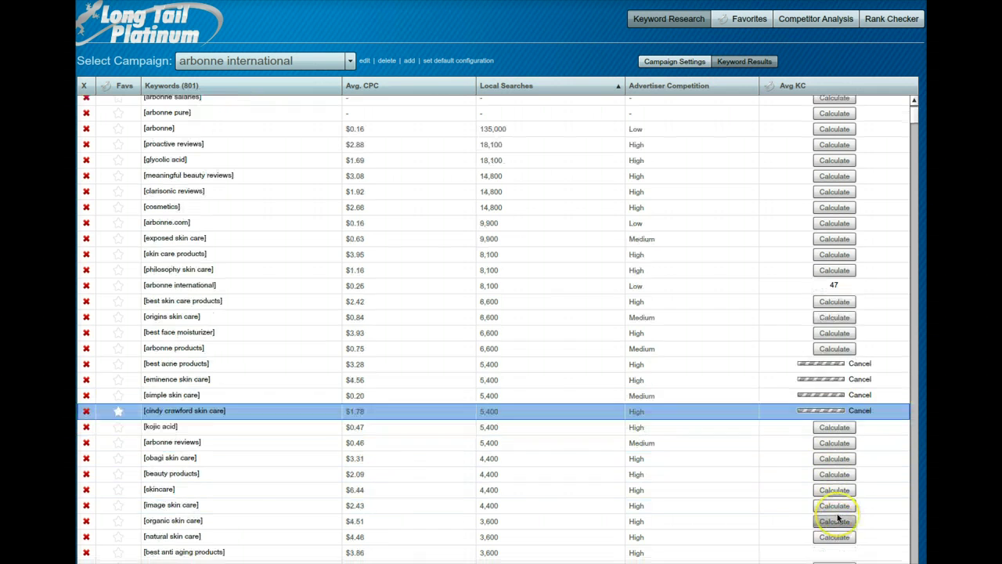
scroll(838, 517, down, 1)
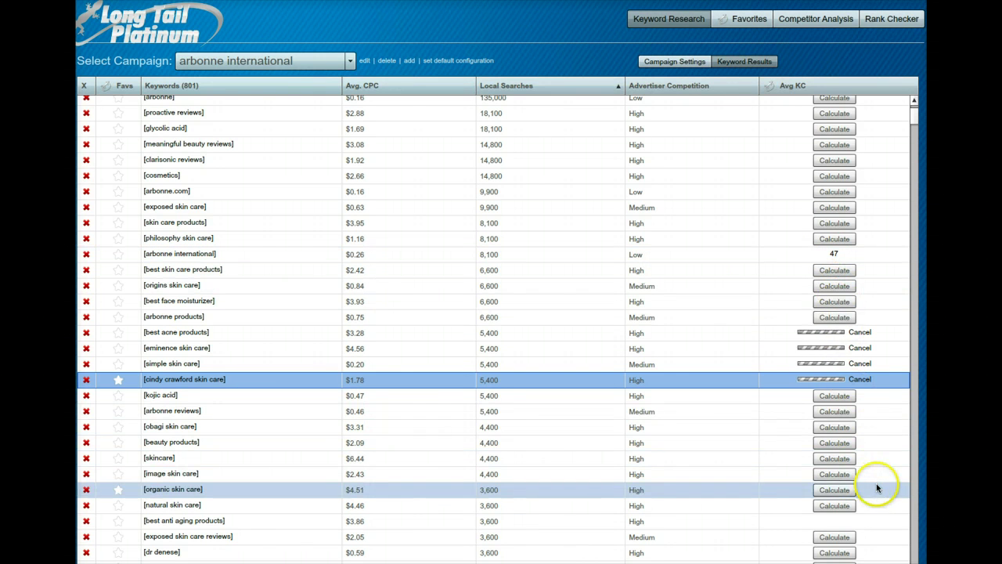
click(834, 490)
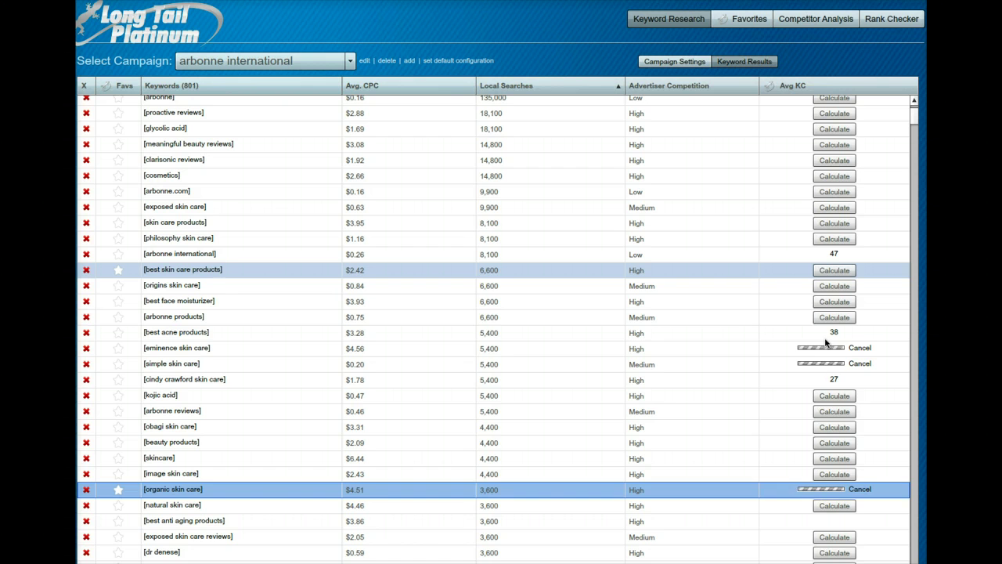
click(736, 337)
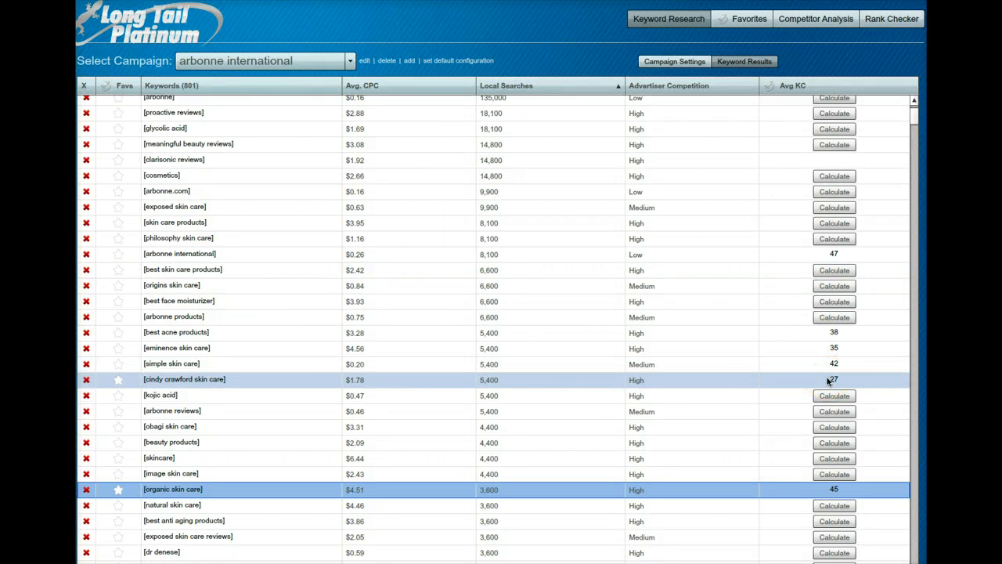
click(734, 382)
click(833, 380)
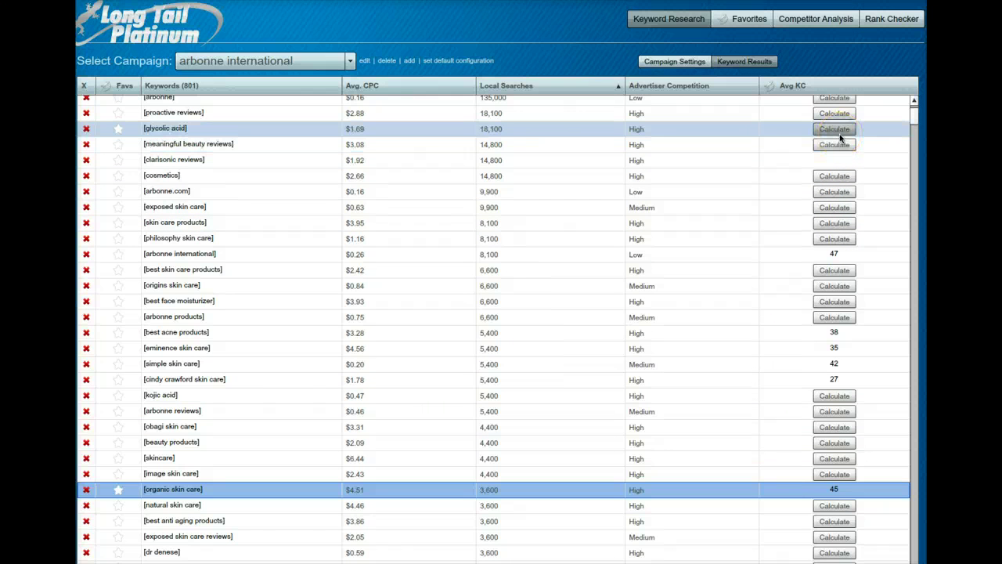
- Enable the Add Your Own Keywords option in the campaign settings and return to the keyword results
click(687, 63)
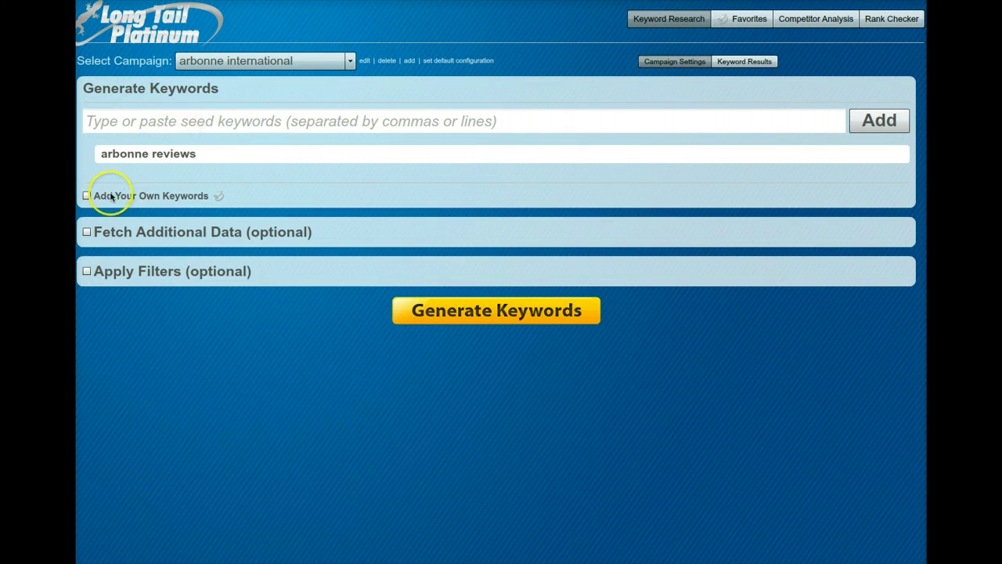
click(87, 197)
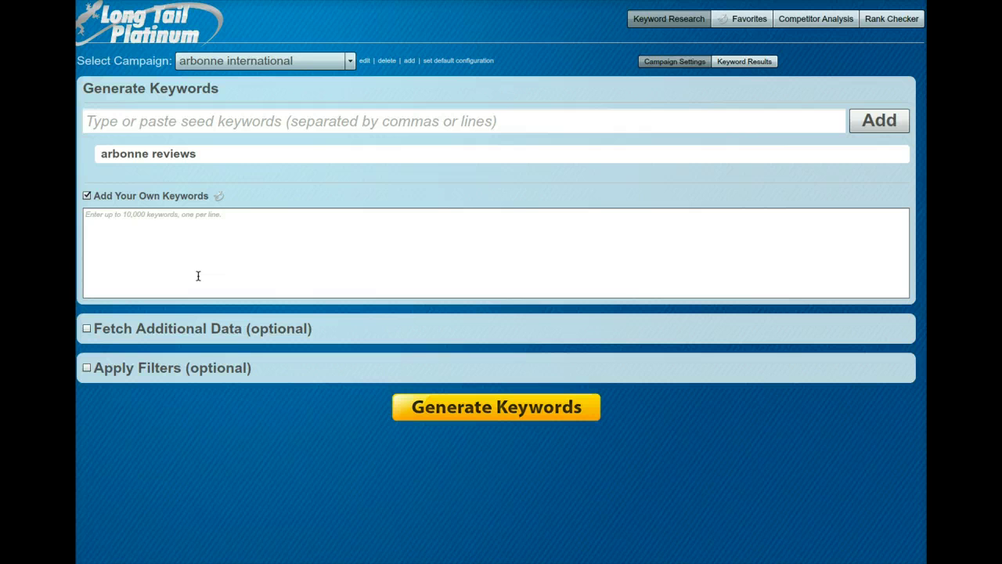
click(186, 242)
click(740, 63)
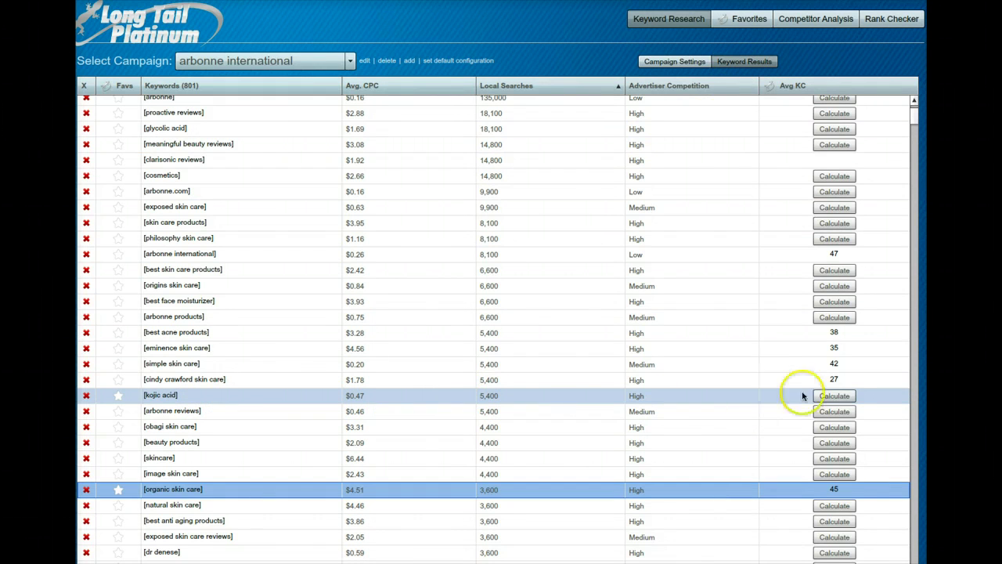
click(836, 397)
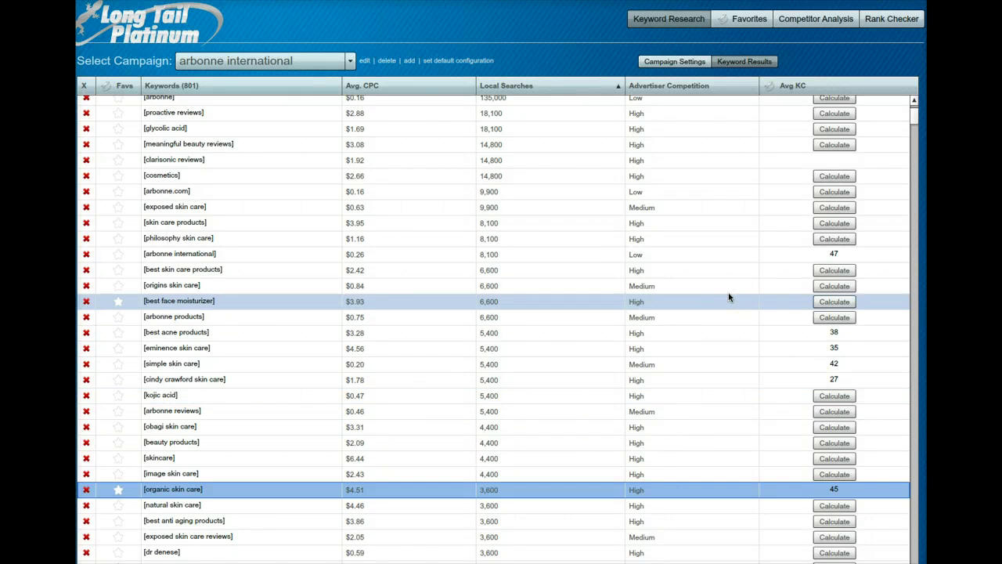
click(613, 60)
- Mark the keywords "cindy crawford skin care" and "best acne products" as favorites
click(117, 380)
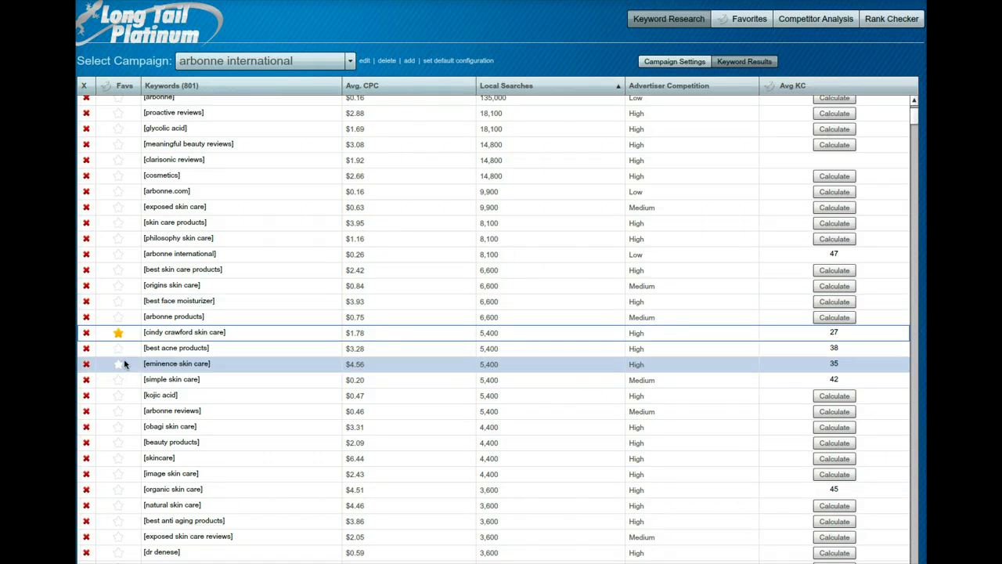
click(118, 349)
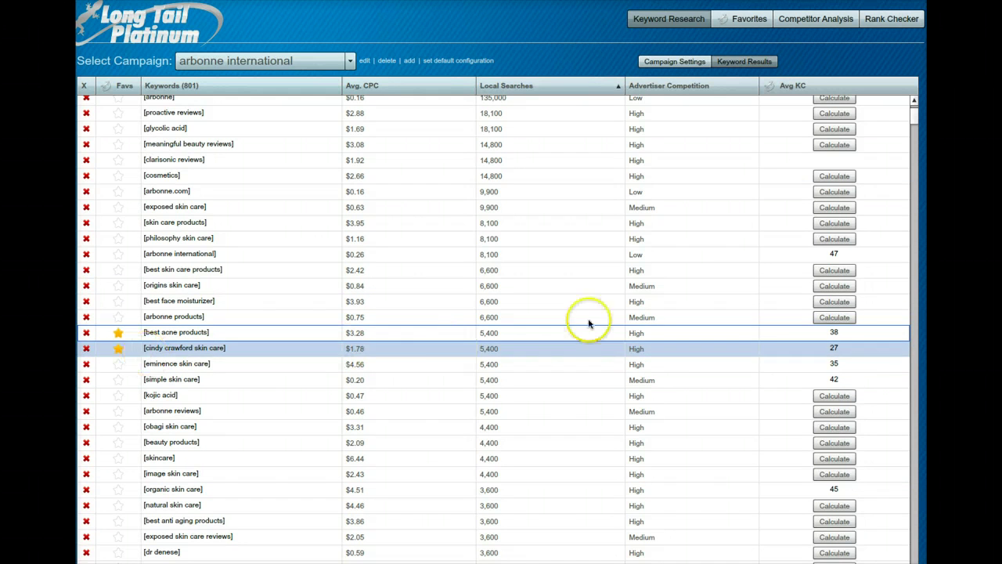
click(751, 21)
click(610, 348)
click(642, 317)
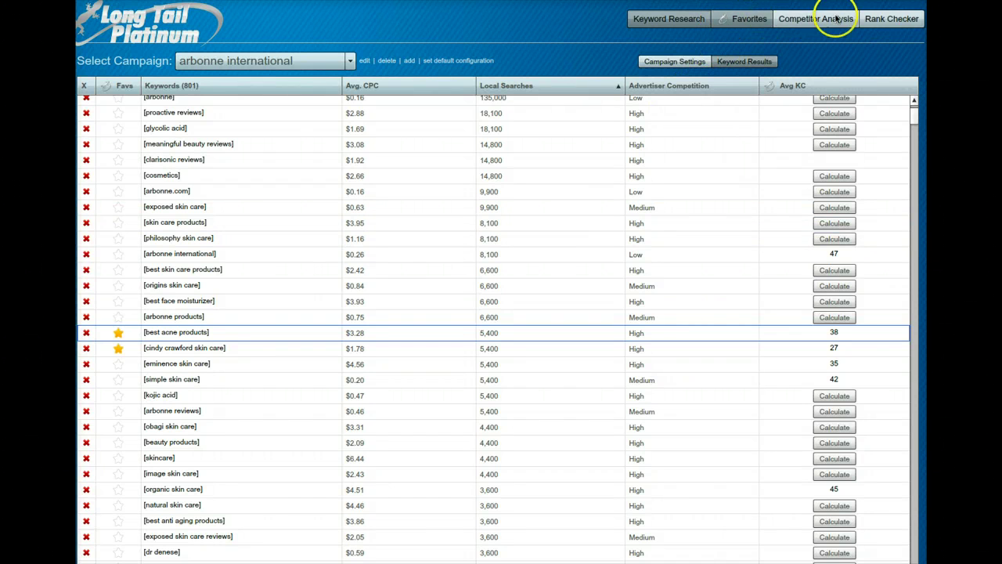
click(893, 20)
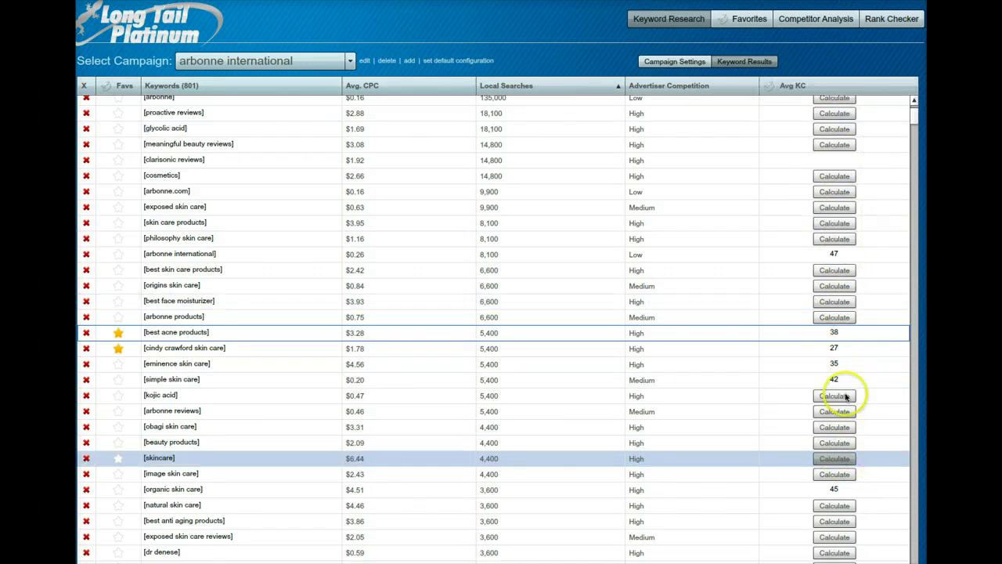
click(847, 98)
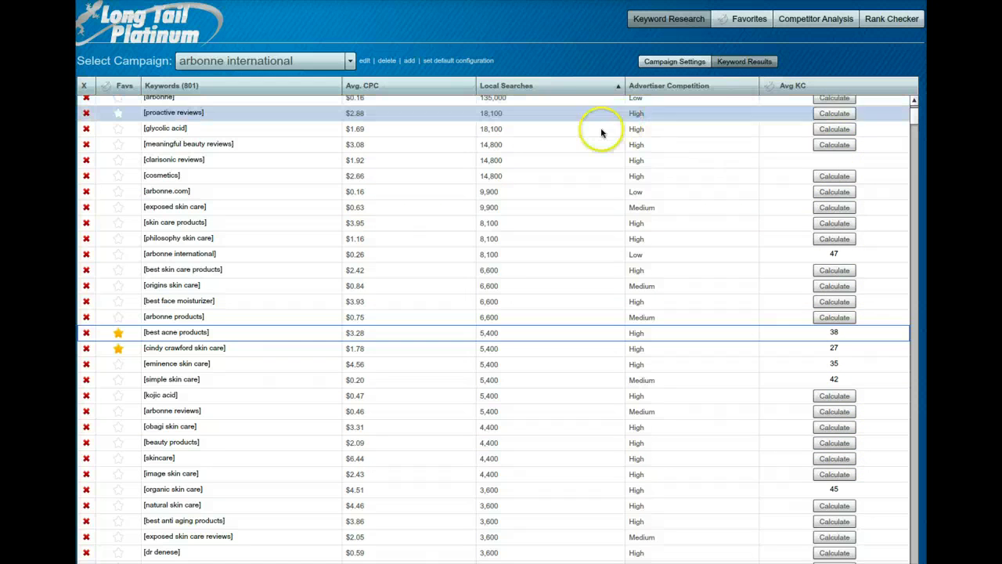